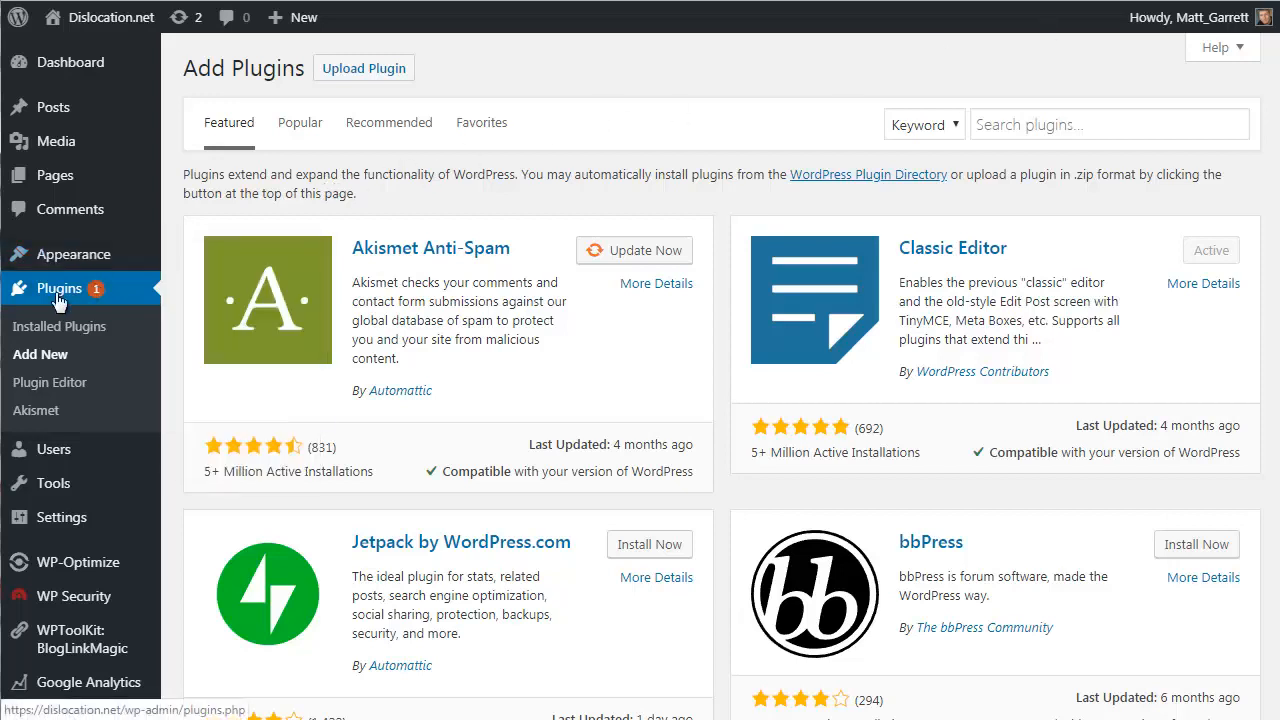
- Upload the plugin package wptlkt-ultimateads.zip, install it and activate it on the site
{"action": "left_click", "coordinate": [378, 80]}
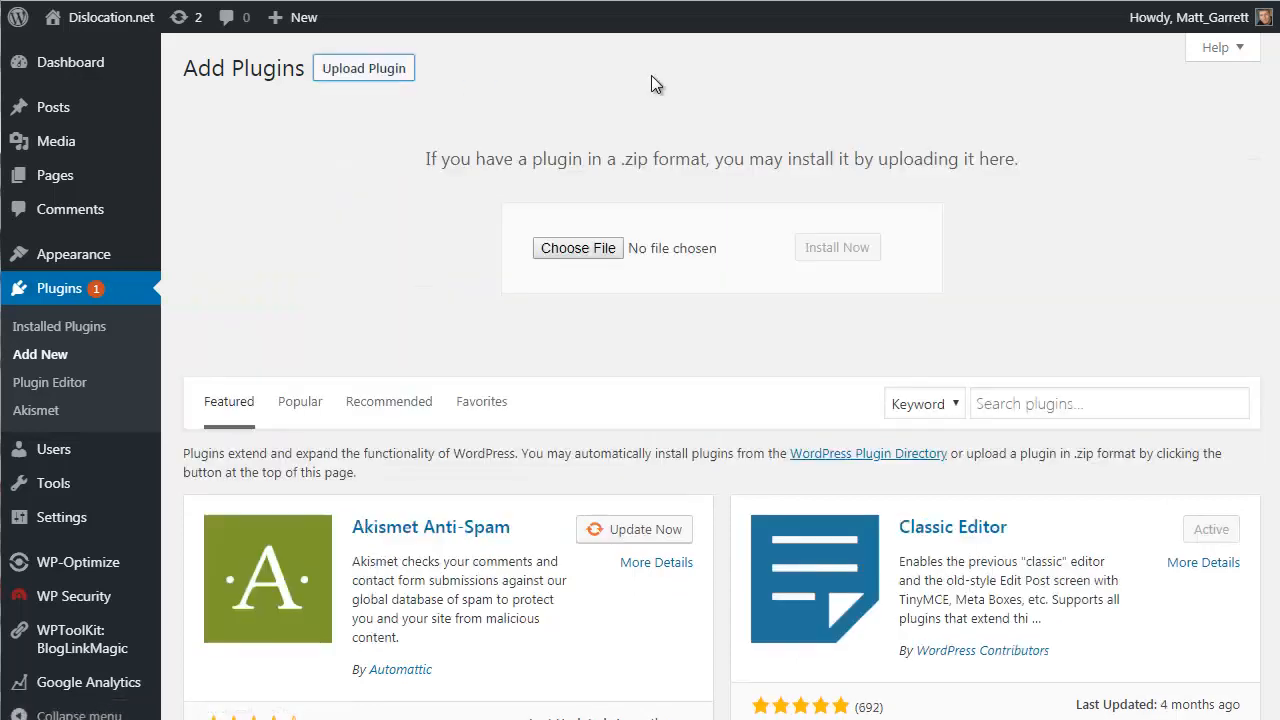
{"action": "left_click", "coordinate": [585, 251]}
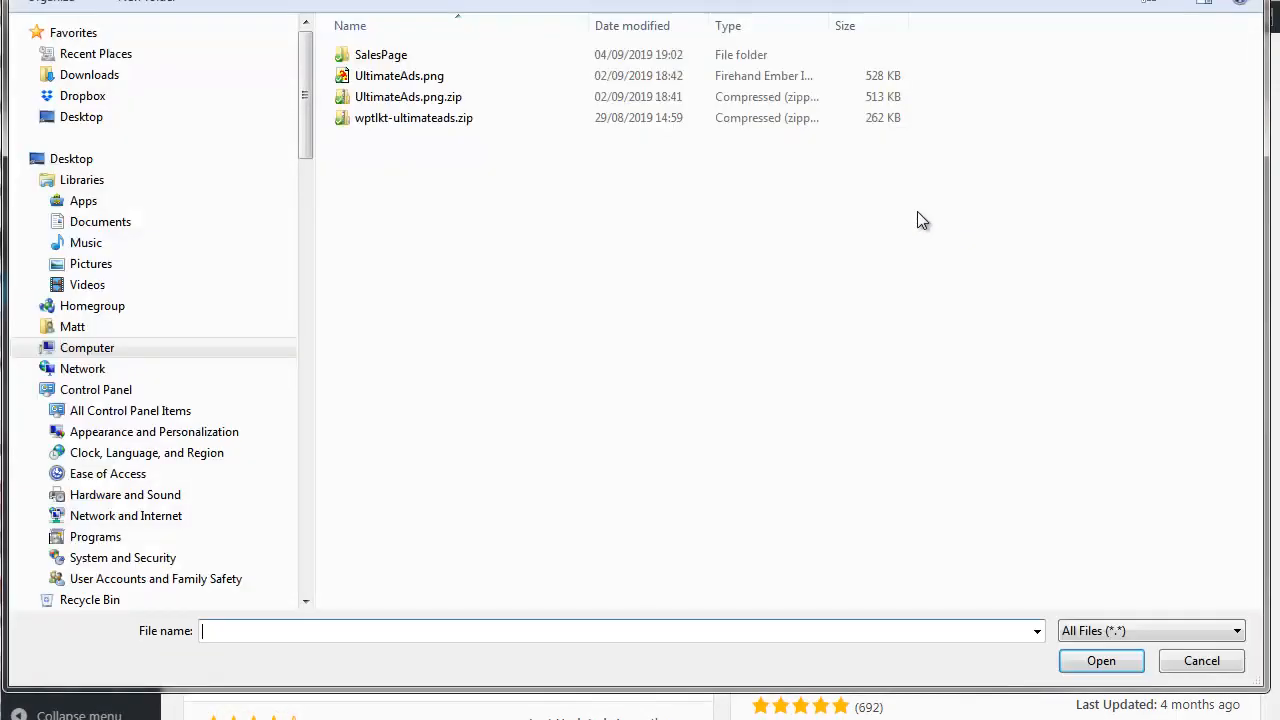
{"action": "left_click", "coordinate": [442, 122]}
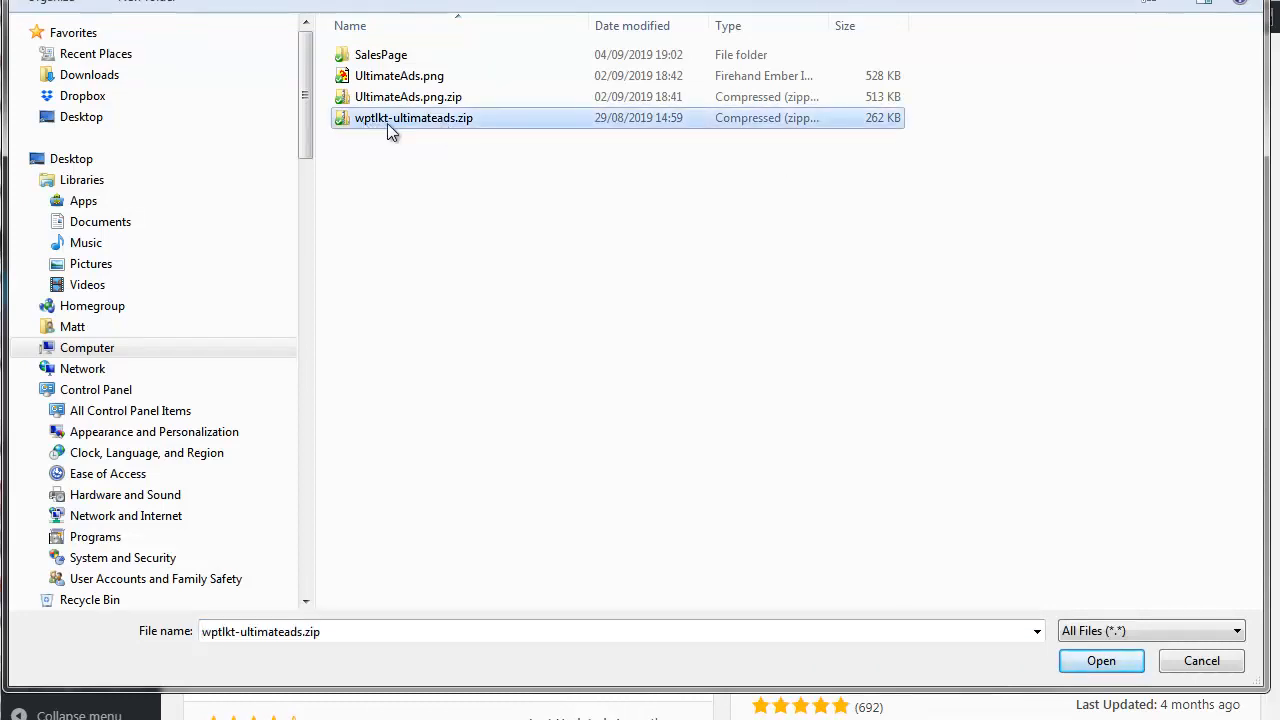
{"action": "left_click", "coordinate": [1101, 660]}
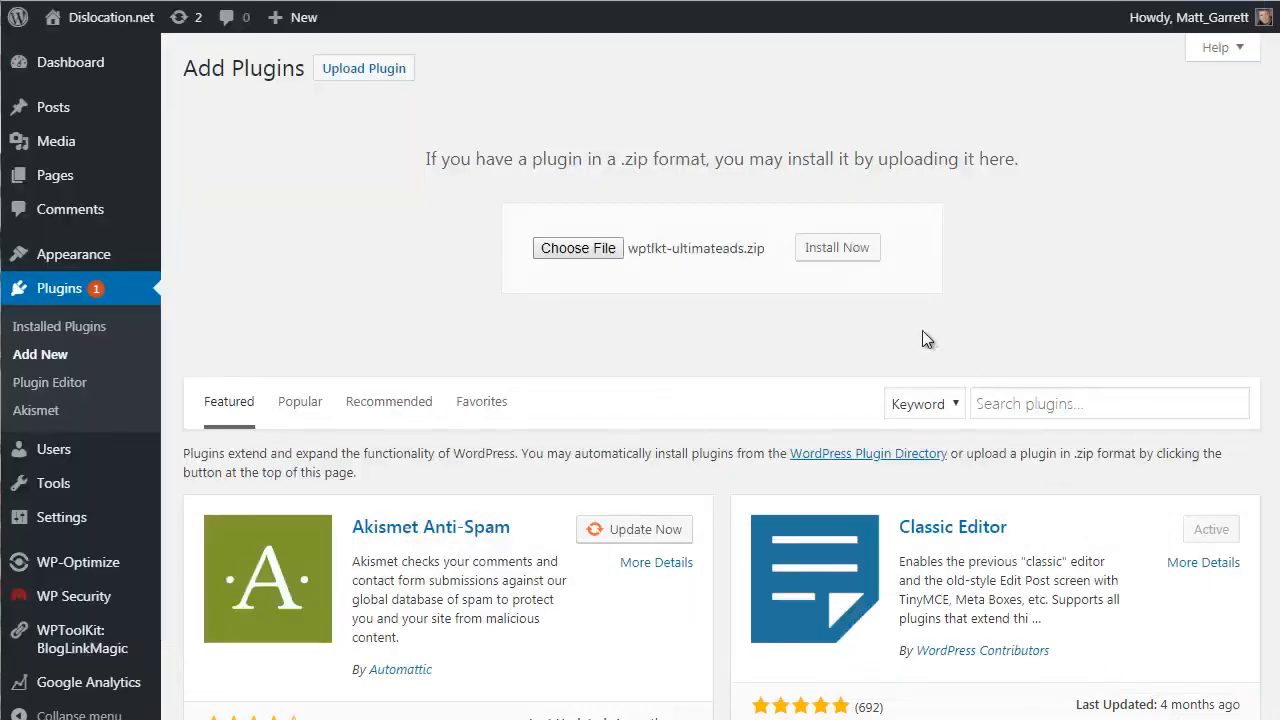
{"action": "left_click", "coordinate": [840, 248]}
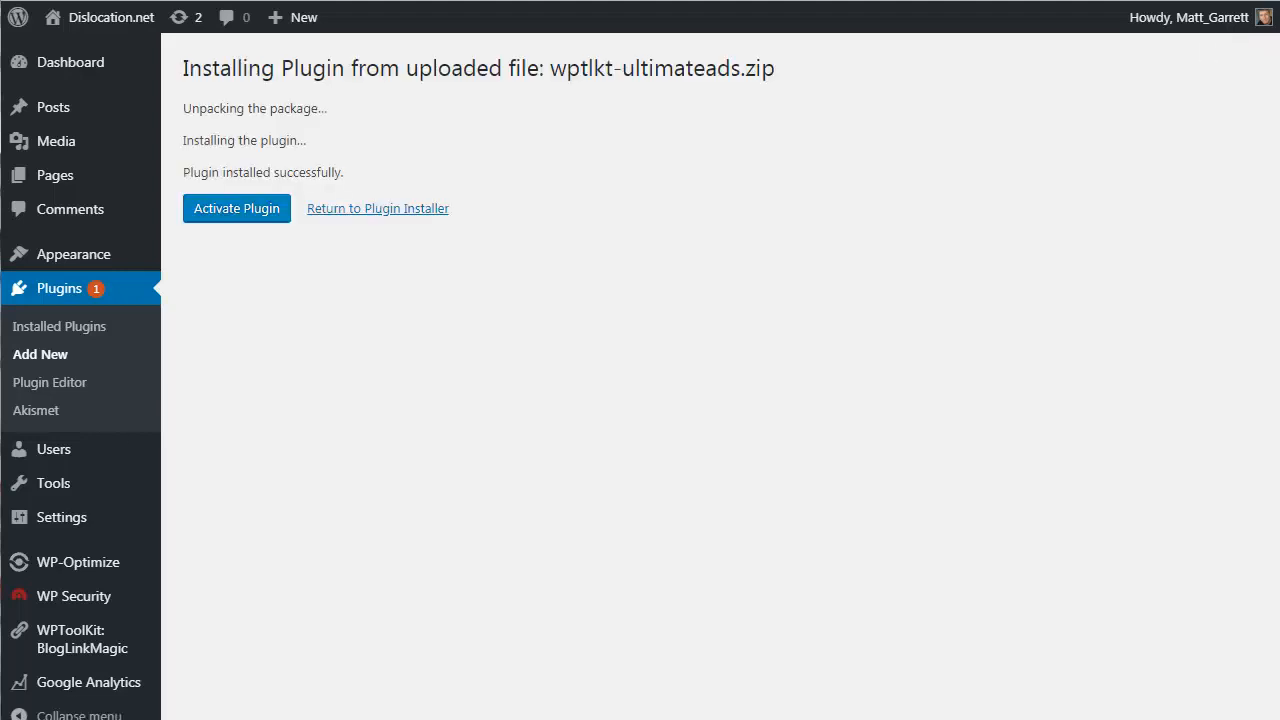
{"action": "left_click", "coordinate": [228, 220]}
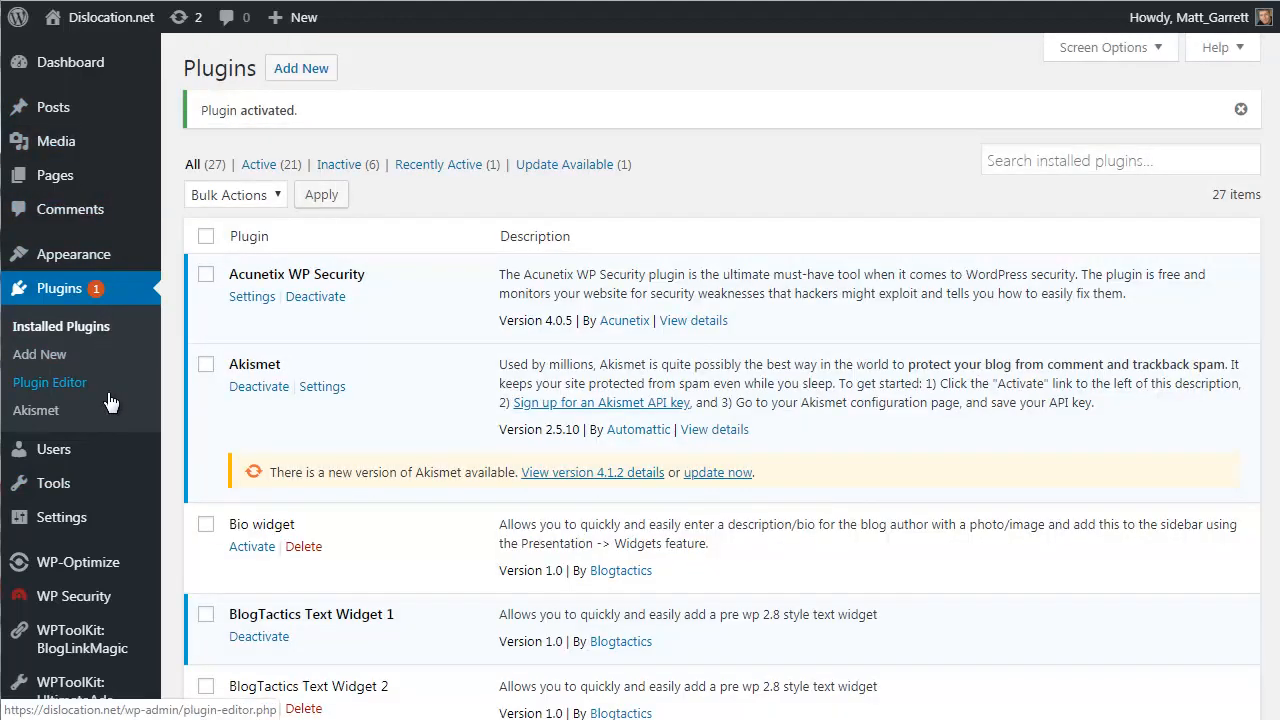
- Open the Theme Ads settings page of the WPToolKit: UltimateAds plugin
{"action": "scroll", "coordinate": [108, 403], "scroll_direction": "down", "scroll_amount": 2}
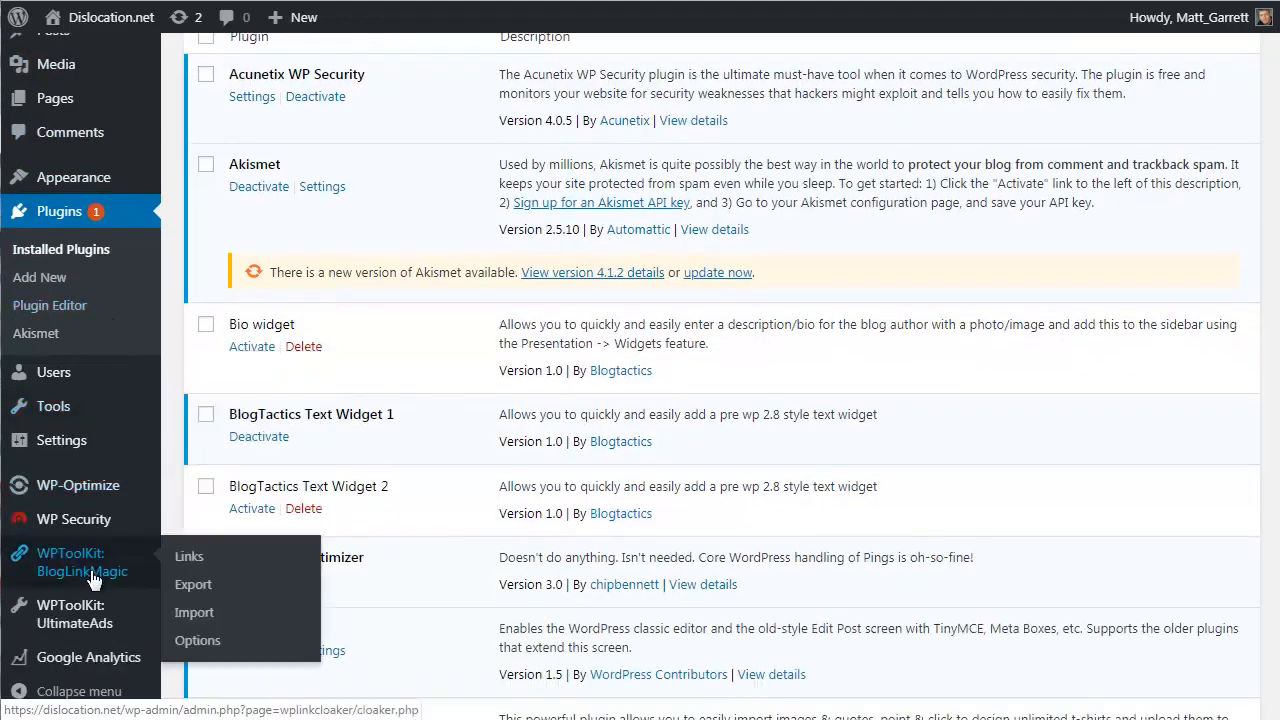
{"action": "mouse_move", "coordinate": [102, 620]}
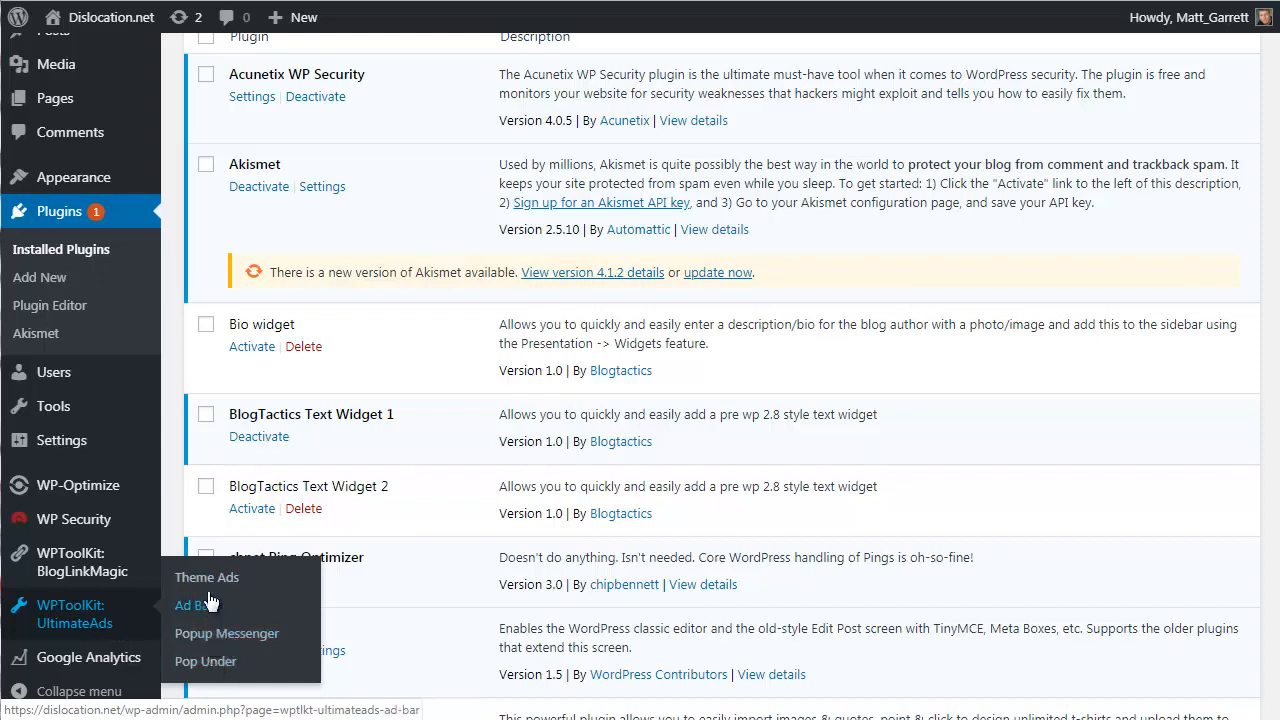
{"action": "left_click", "coordinate": [303, 577]}
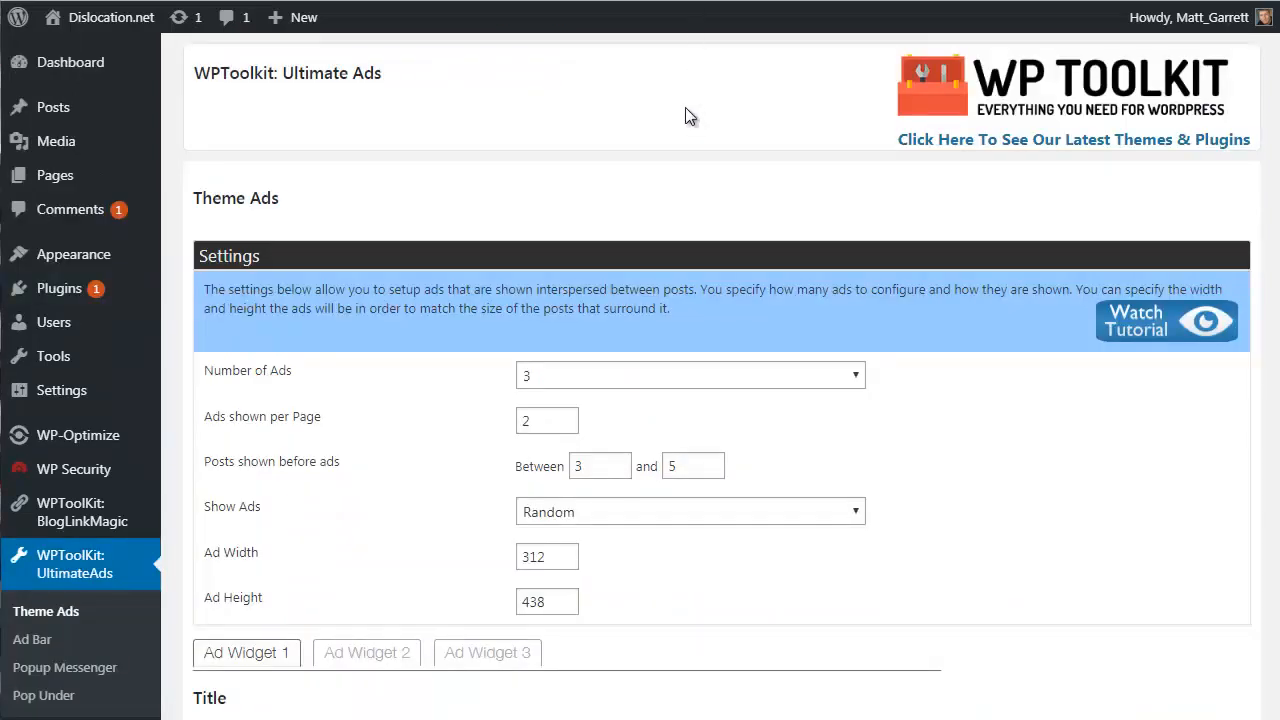
- Try 5 as the number of theme ads and set it back to 3
{"action": "scroll", "coordinate": [685, 117], "scroll_direction": "down", "scroll_amount": 1}
{"action": "scroll", "coordinate": [681, 113], "scroll_direction": "down", "scroll_amount": 1}
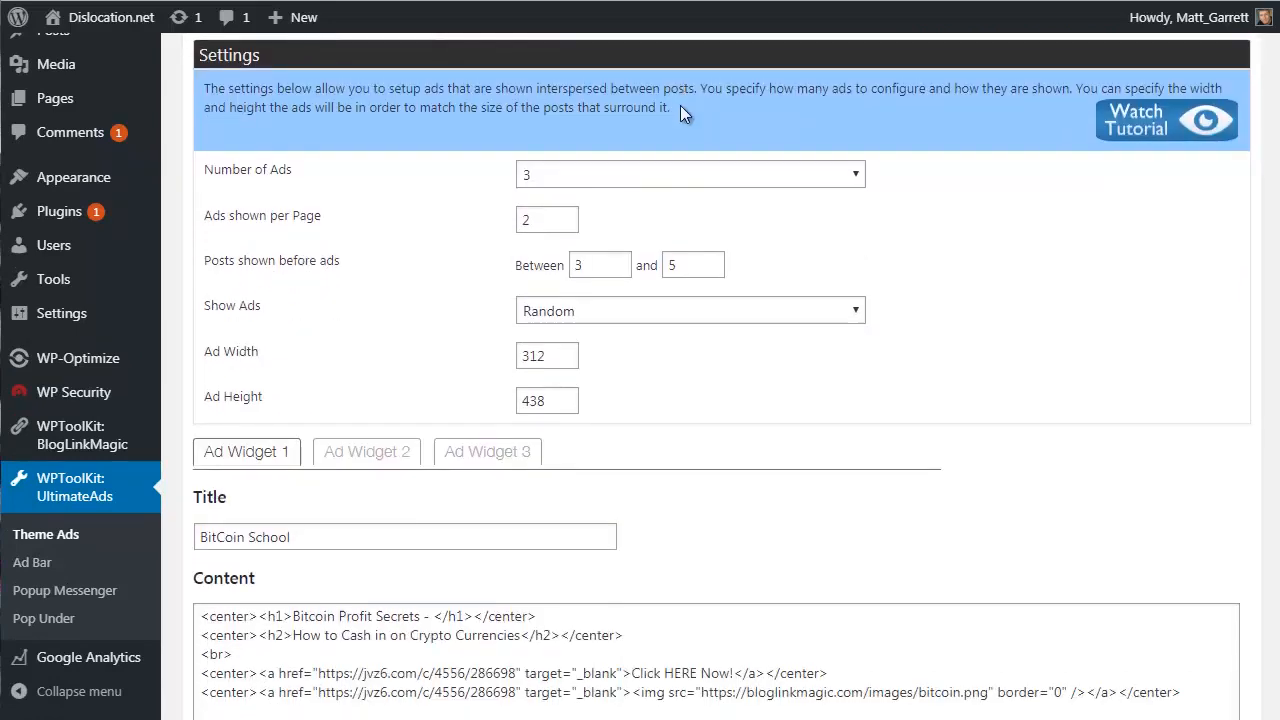
{"action": "scroll", "coordinate": [680, 105], "scroll_direction": "down", "scroll_amount": 1}
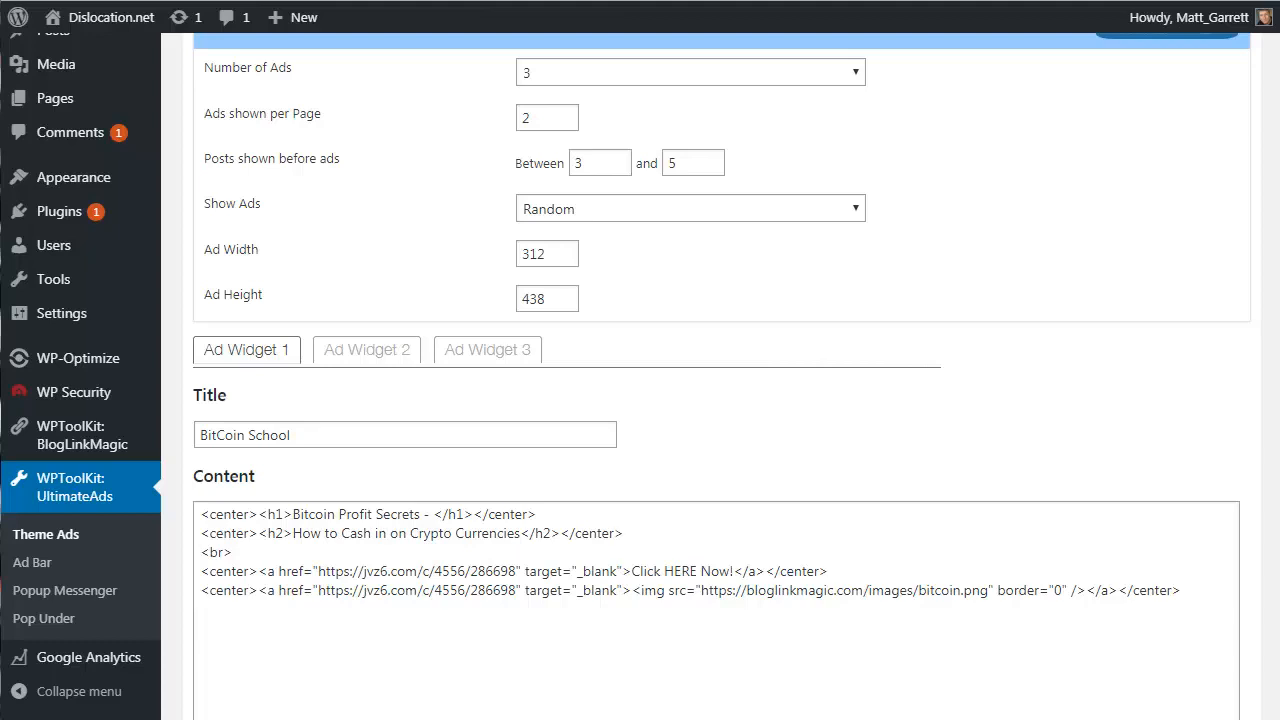
{"action": "left_click", "coordinate": [620, 75]}
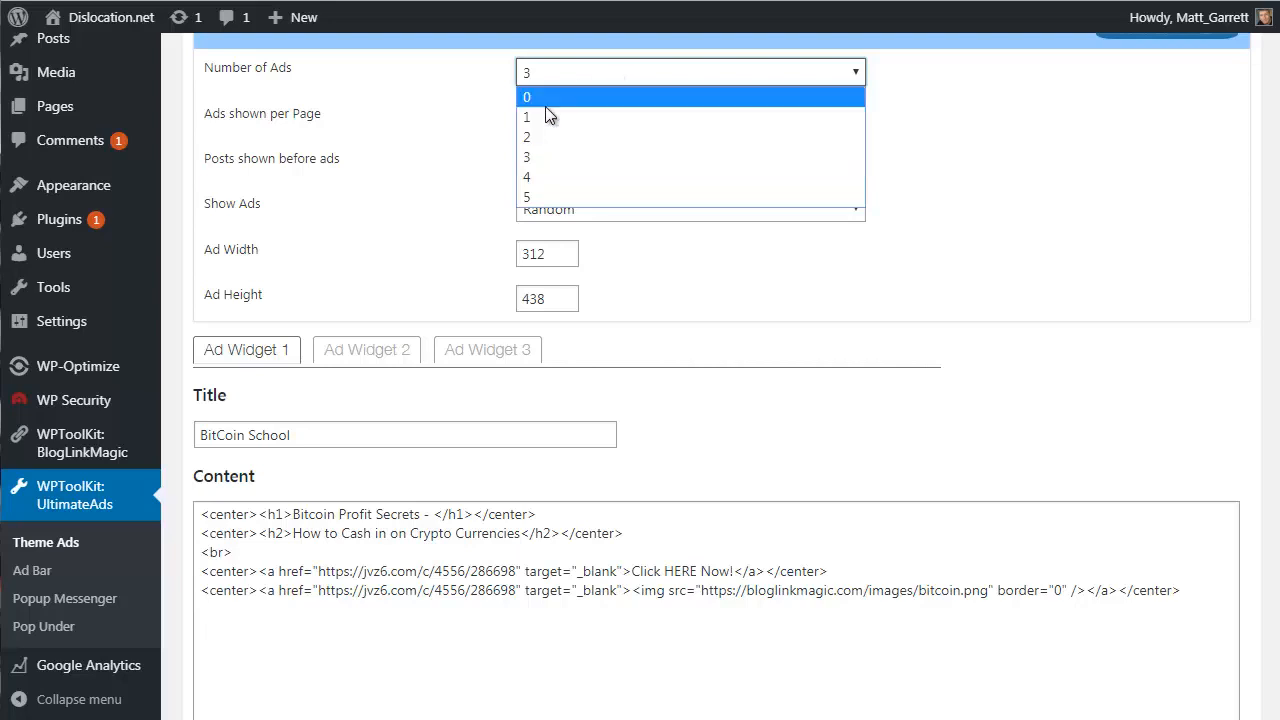
{"action": "left_click", "coordinate": [538, 198]}
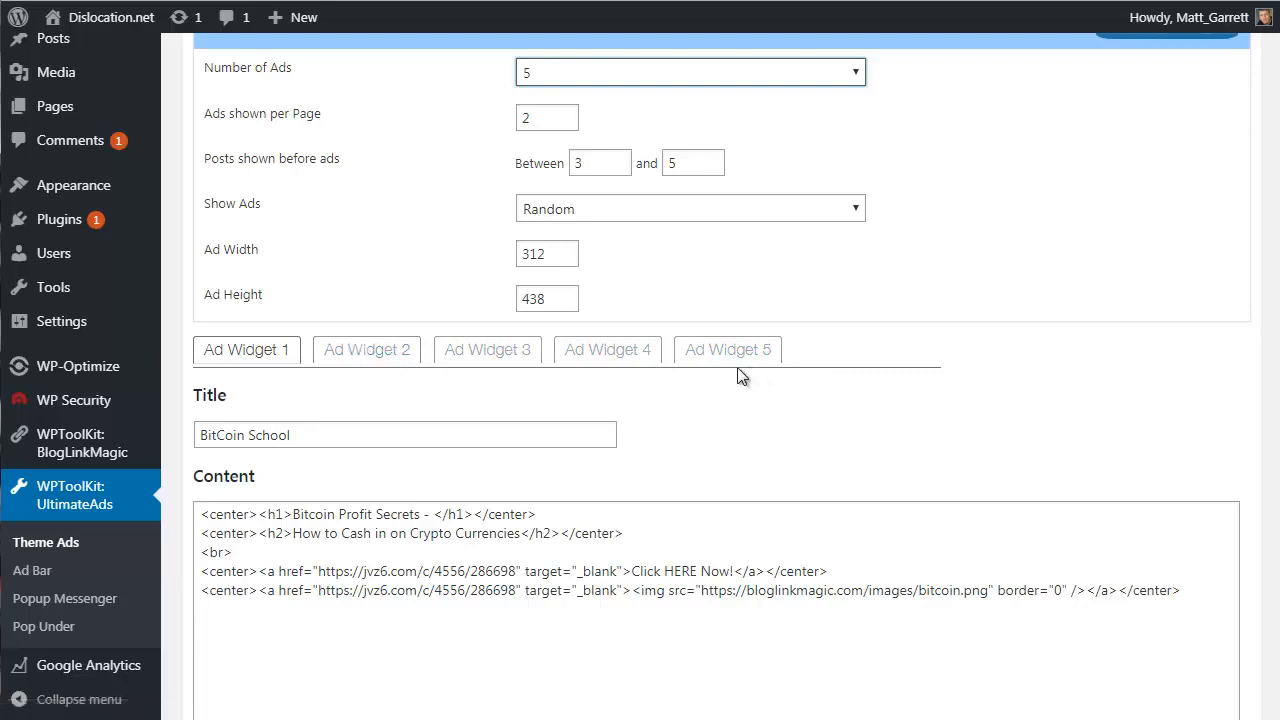
{"action": "left_click", "coordinate": [579, 76]}
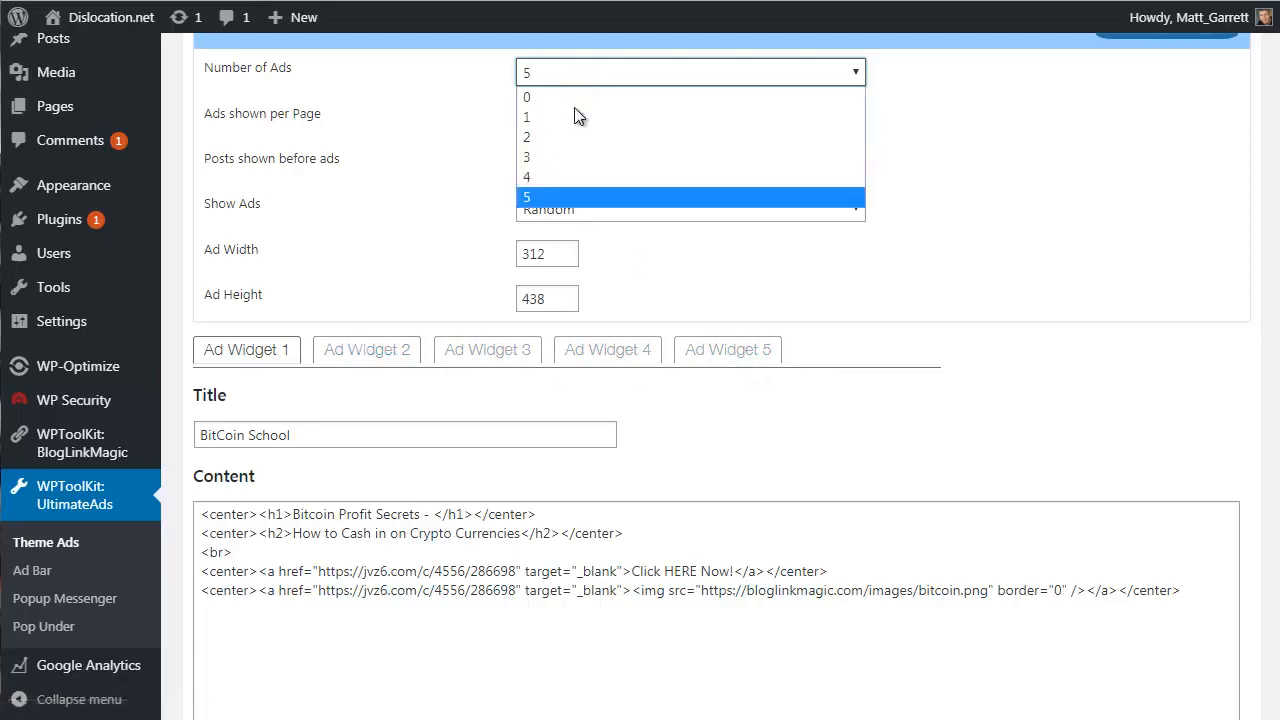
{"action": "left_click", "coordinate": [538, 158]}
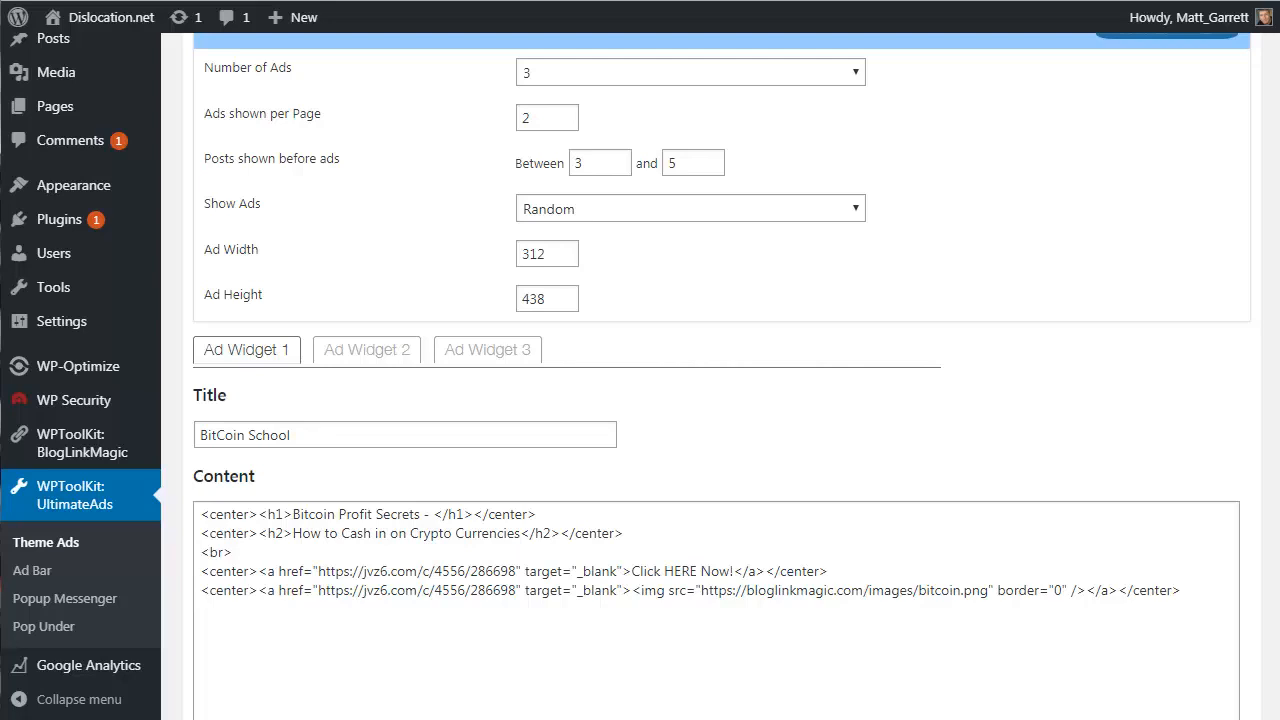
- Check the available display orders for the theme ads and review the title and content of all three ad widgets
{"action": "left_click", "coordinate": [587, 218]}
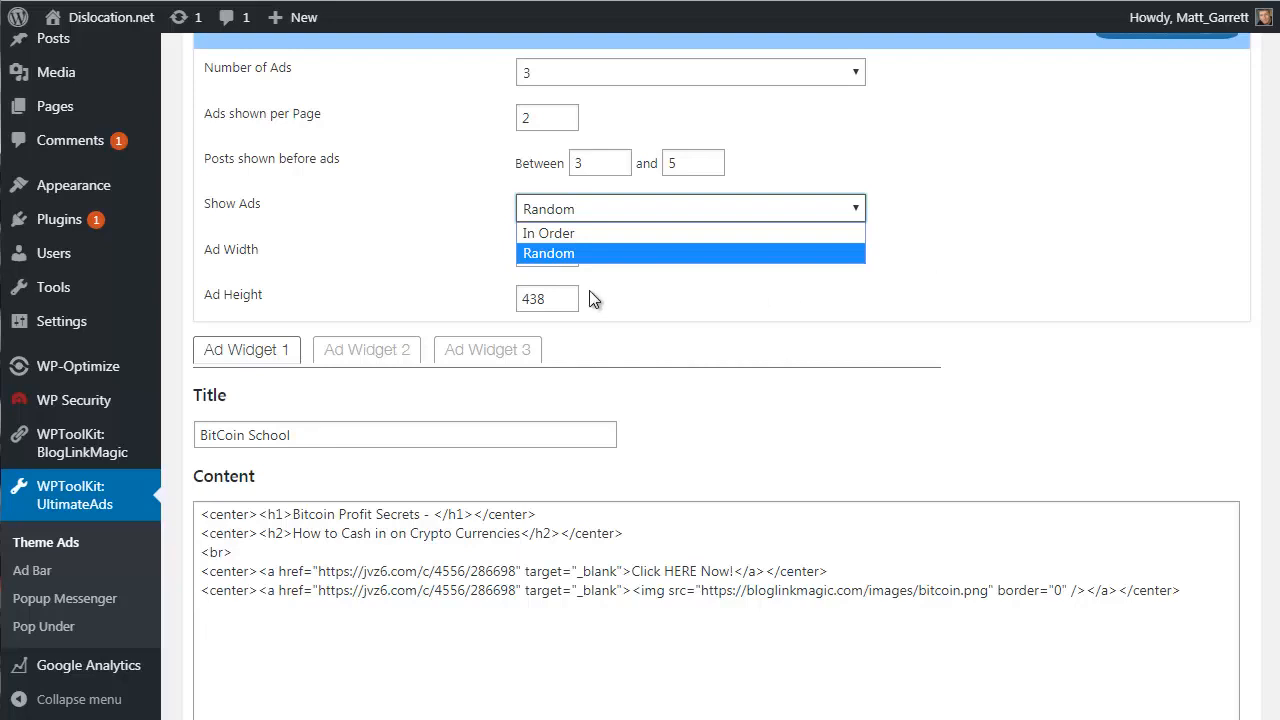
{"action": "left_click", "coordinate": [965, 272]}
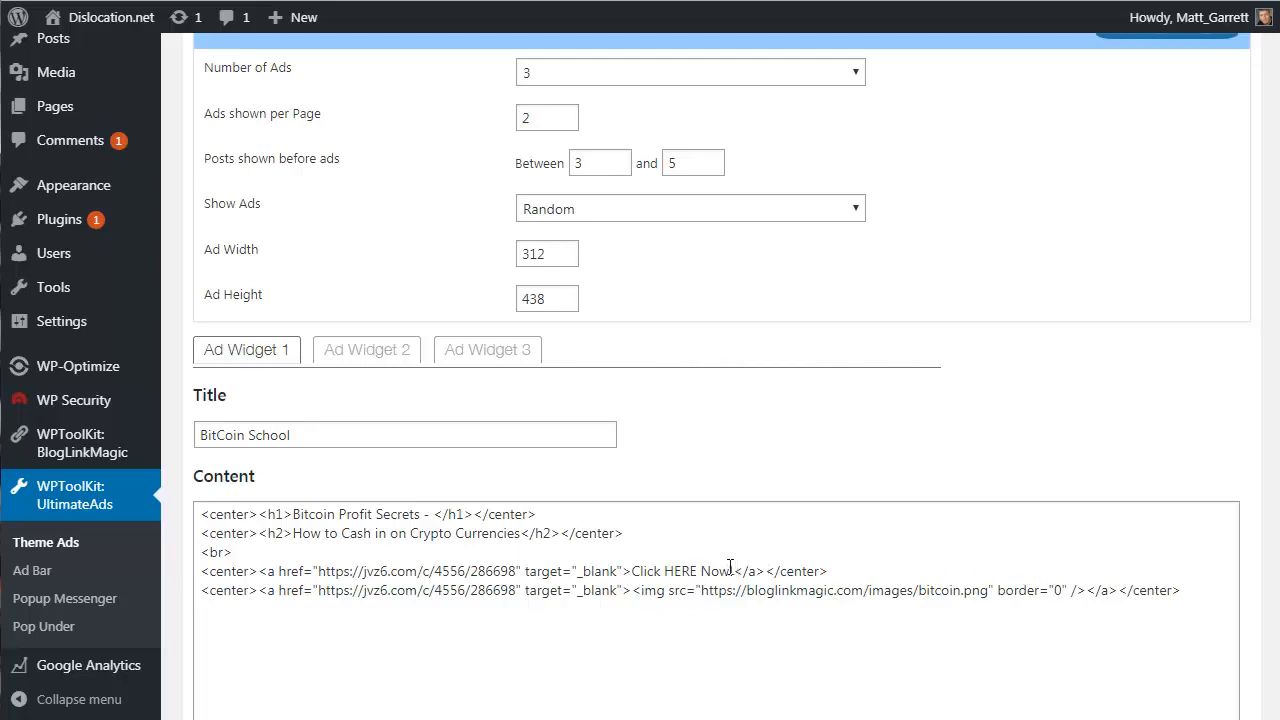
{"action": "left_click", "coordinate": [370, 352]}
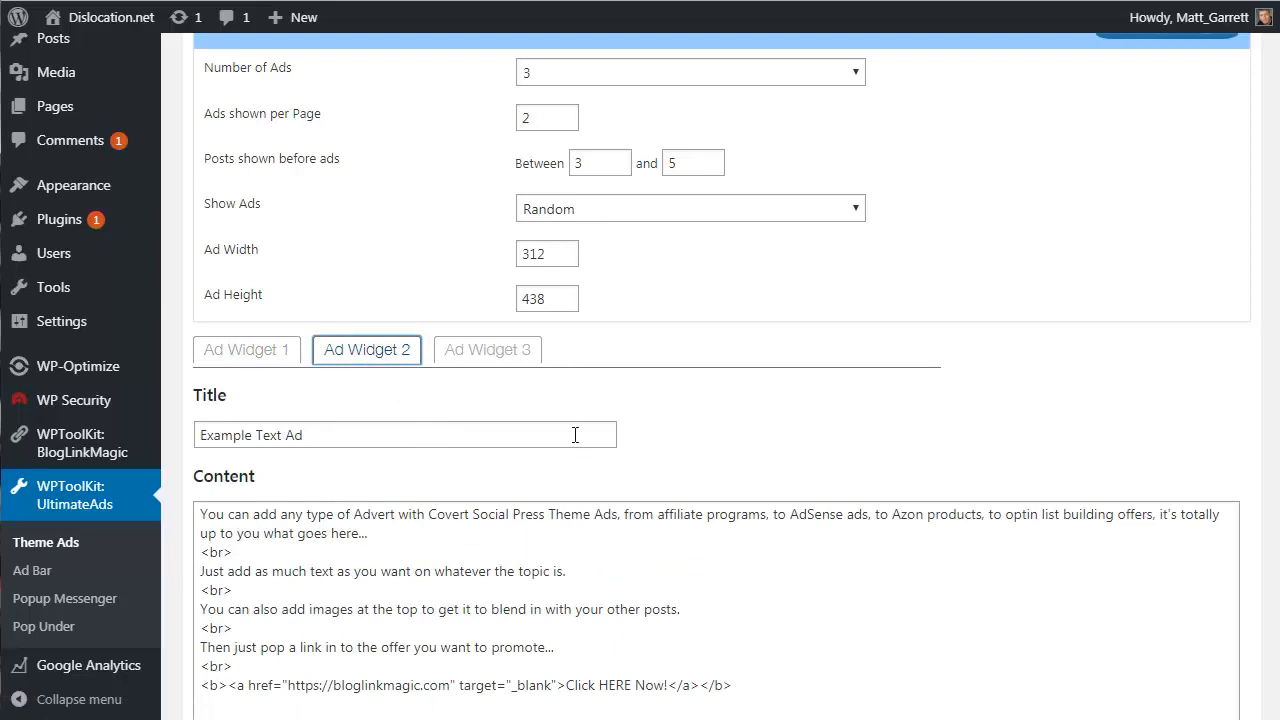
{"action": "left_click", "coordinate": [495, 352]}
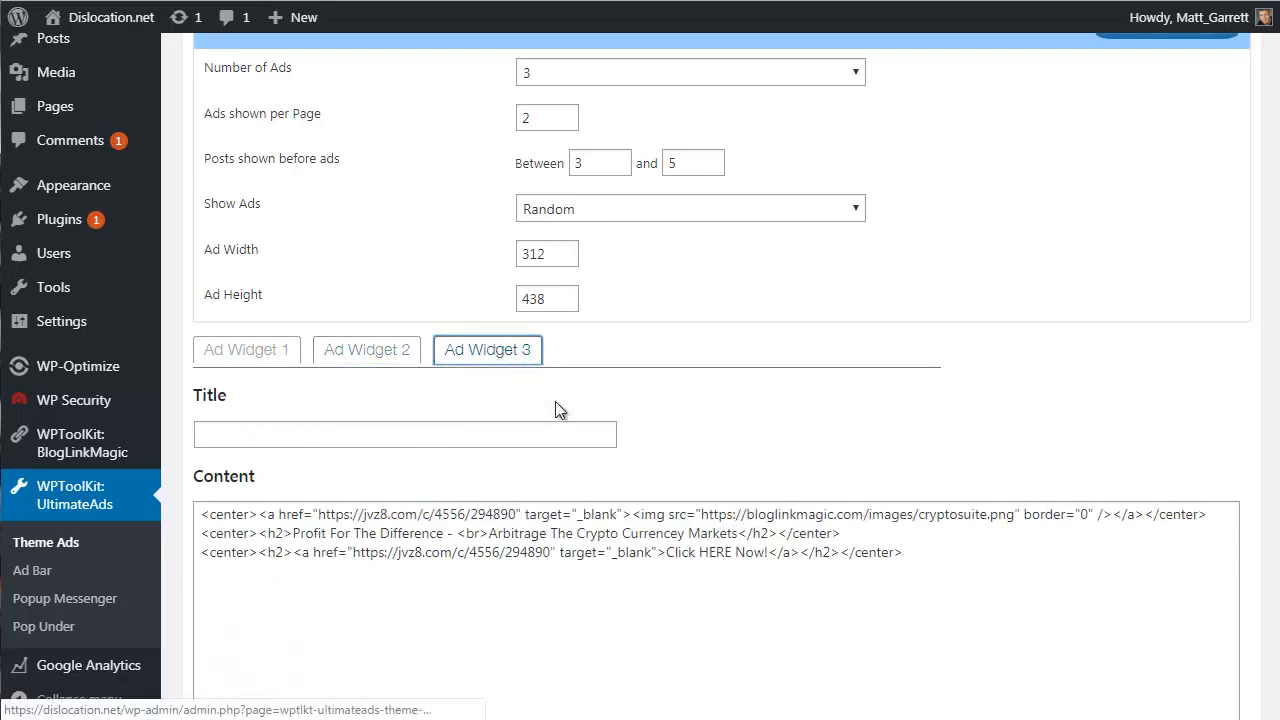
{"action": "left_click", "coordinate": [250, 352]}
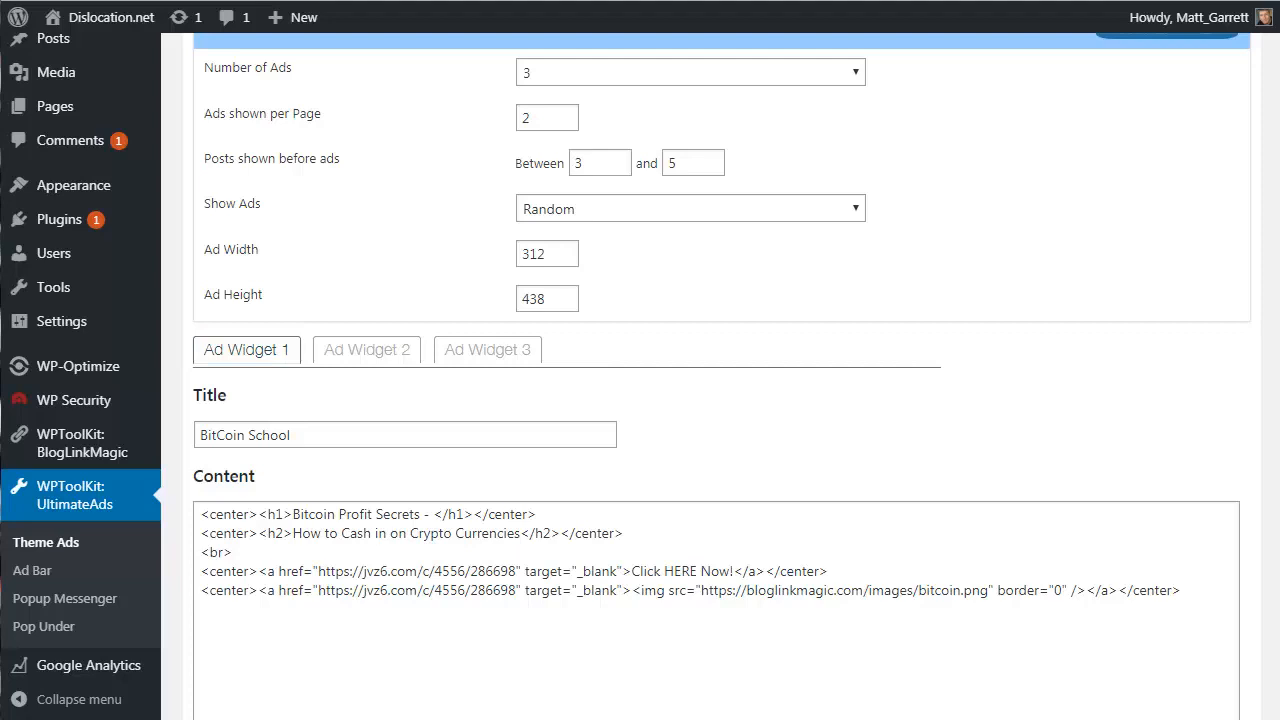
- Review the Ad Widget 1 content and the advanced styling settings, and save the theme ads
{"action": "scroll", "coordinate": [700, 400], "scroll_direction": "down", "scroll_amount": 1}
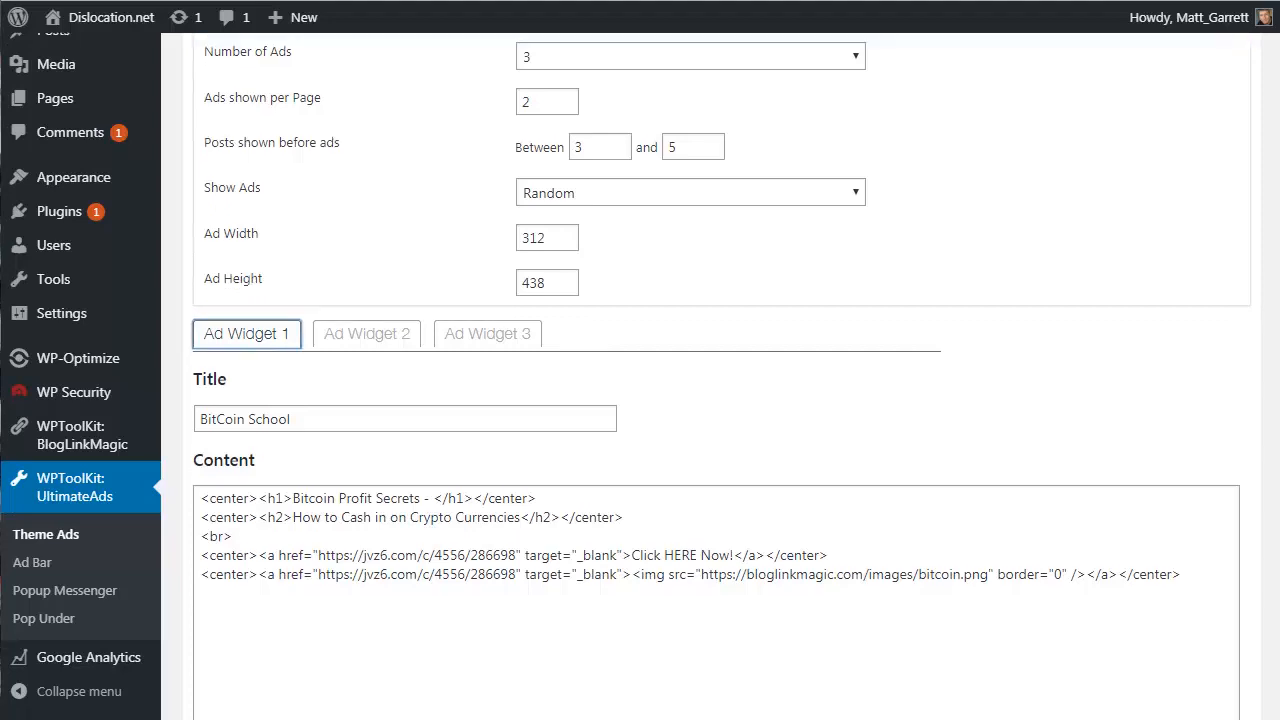
{"action": "scroll", "coordinate": [700, 400], "scroll_direction": "down", "scroll_amount": 2}
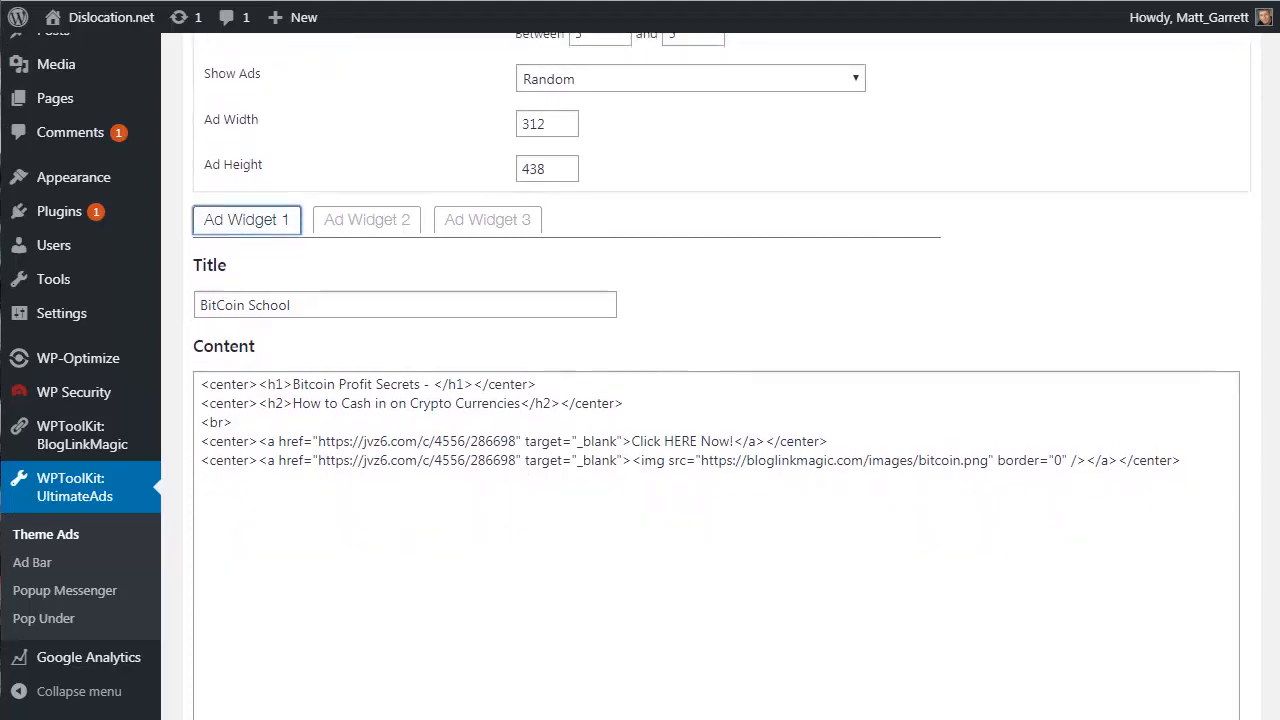
{"action": "scroll", "coordinate": [700, 400], "scroll_direction": "down", "scroll_amount": 2}
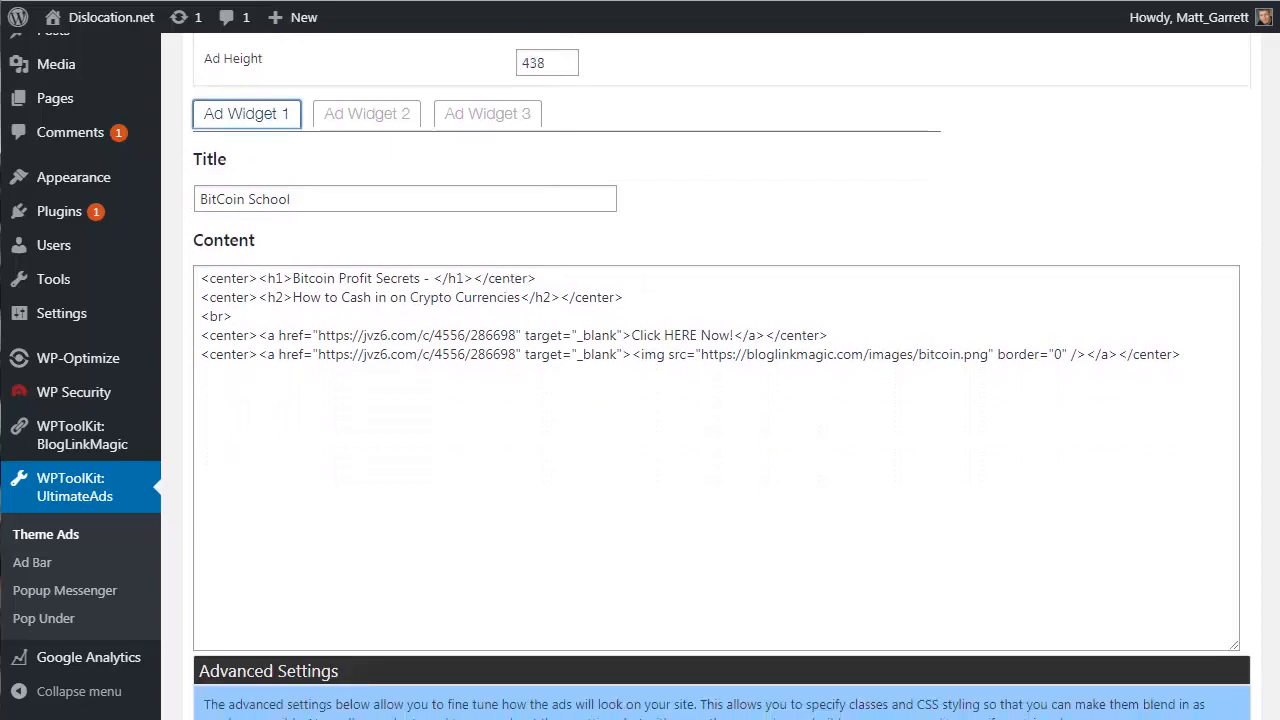
{"action": "scroll", "coordinate": [700, 400], "scroll_direction": "down", "scroll_amount": 3}
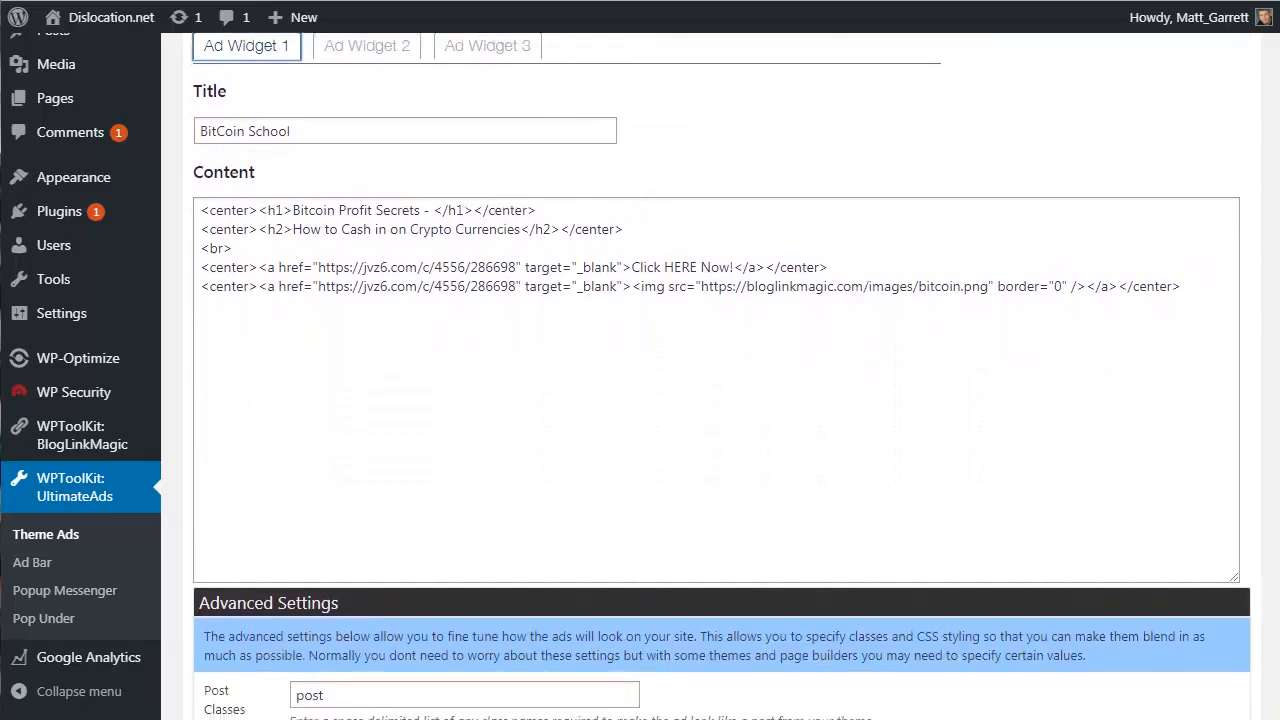
{"action": "scroll", "coordinate": [720, 400], "scroll_direction": "down", "scroll_amount": 5}
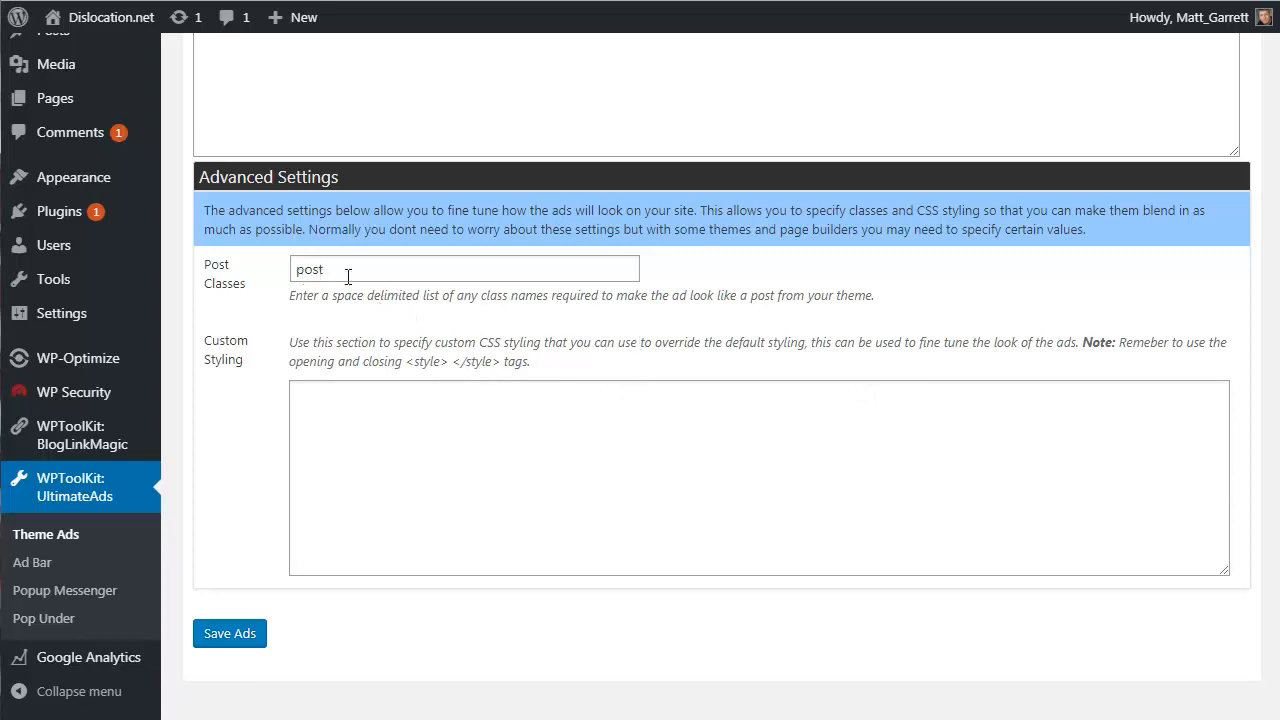
{"action": "left_click", "coordinate": [247, 641]}
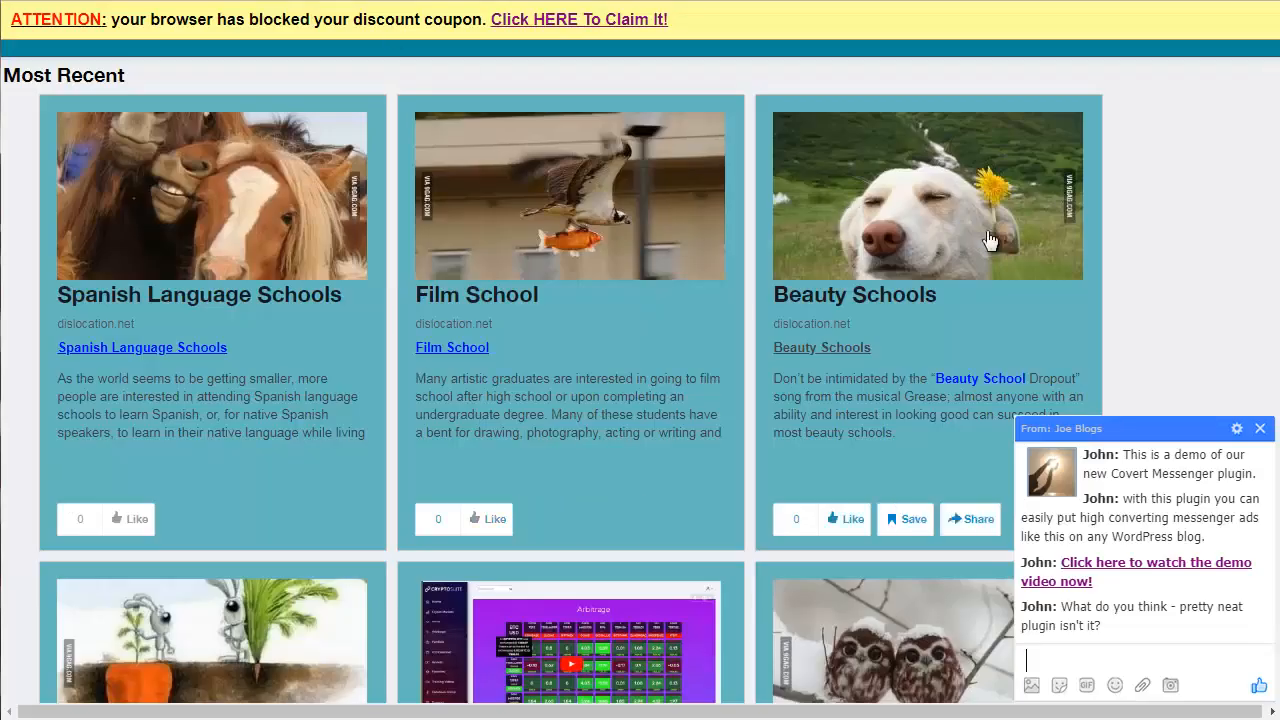
- Examine how the theme ads appear among the posts on the blog's front page
{"action": "scroll", "coordinate": [598, 379], "scroll_direction": "down", "scroll_amount": 2}
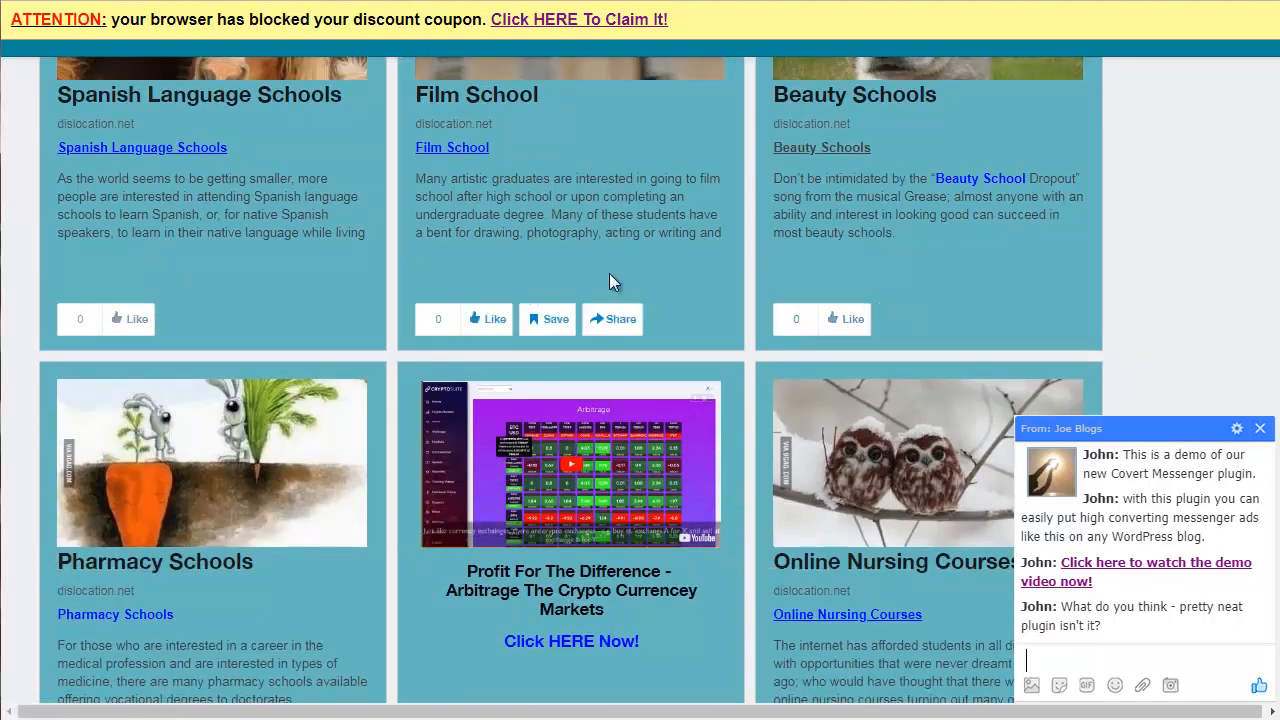
{"action": "scroll", "coordinate": [605, 275], "scroll_direction": "down", "scroll_amount": 1}
{"action": "scroll", "coordinate": [598, 284], "scroll_direction": "down", "scroll_amount": 6}
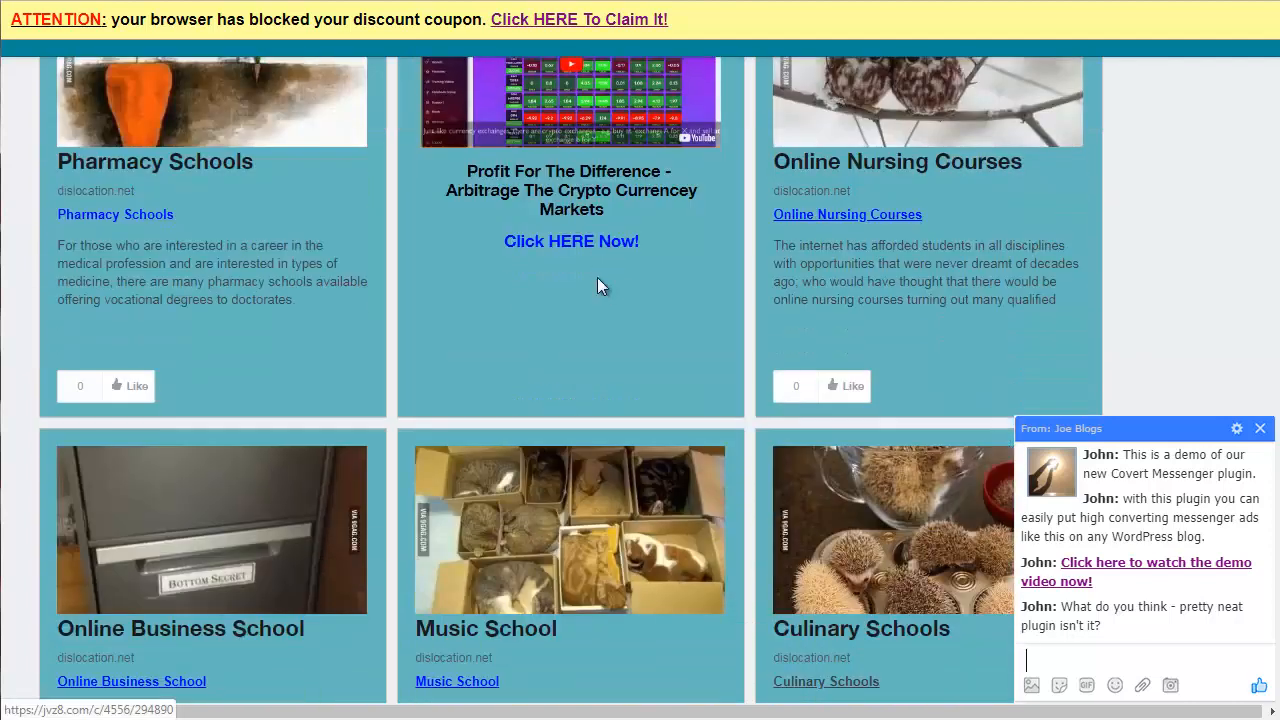
{"action": "scroll", "coordinate": [600, 287], "scroll_direction": "down", "scroll_amount": 2}
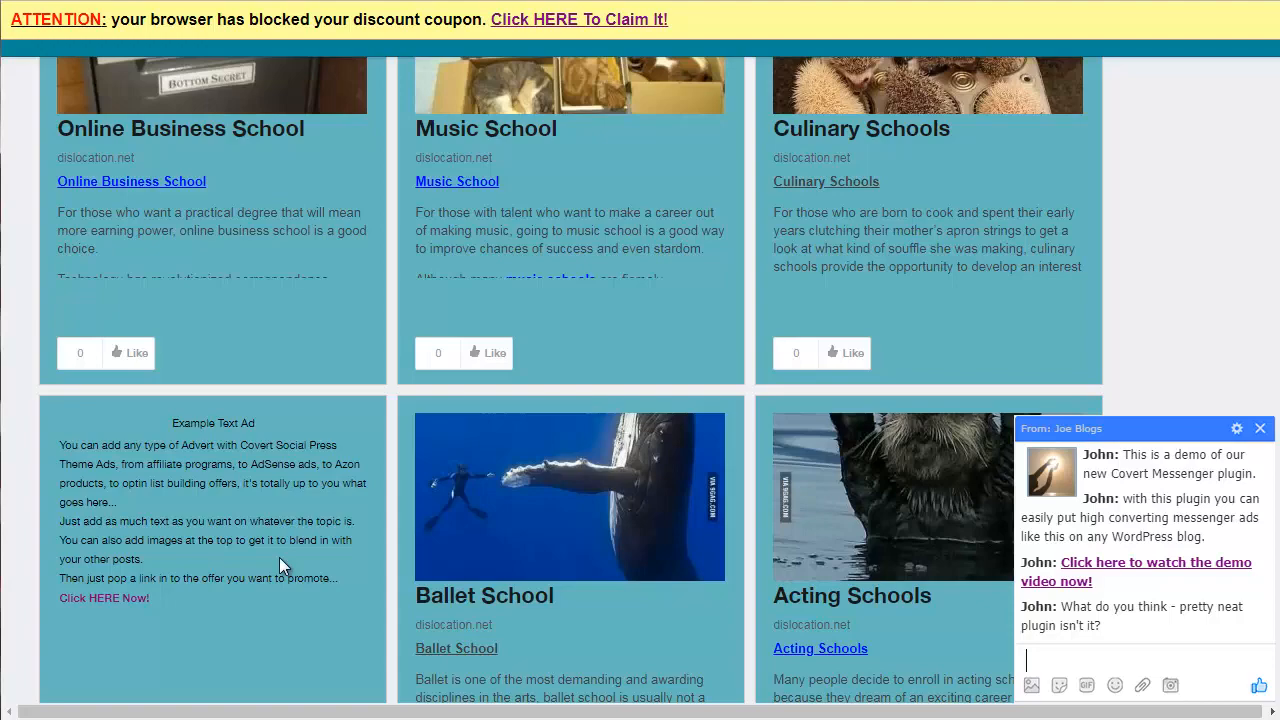
{"action": "scroll", "coordinate": [280, 555], "scroll_direction": "up", "scroll_amount": 5}
{"action": "scroll", "coordinate": [396, 491], "scroll_direction": "up", "scroll_amount": 5}
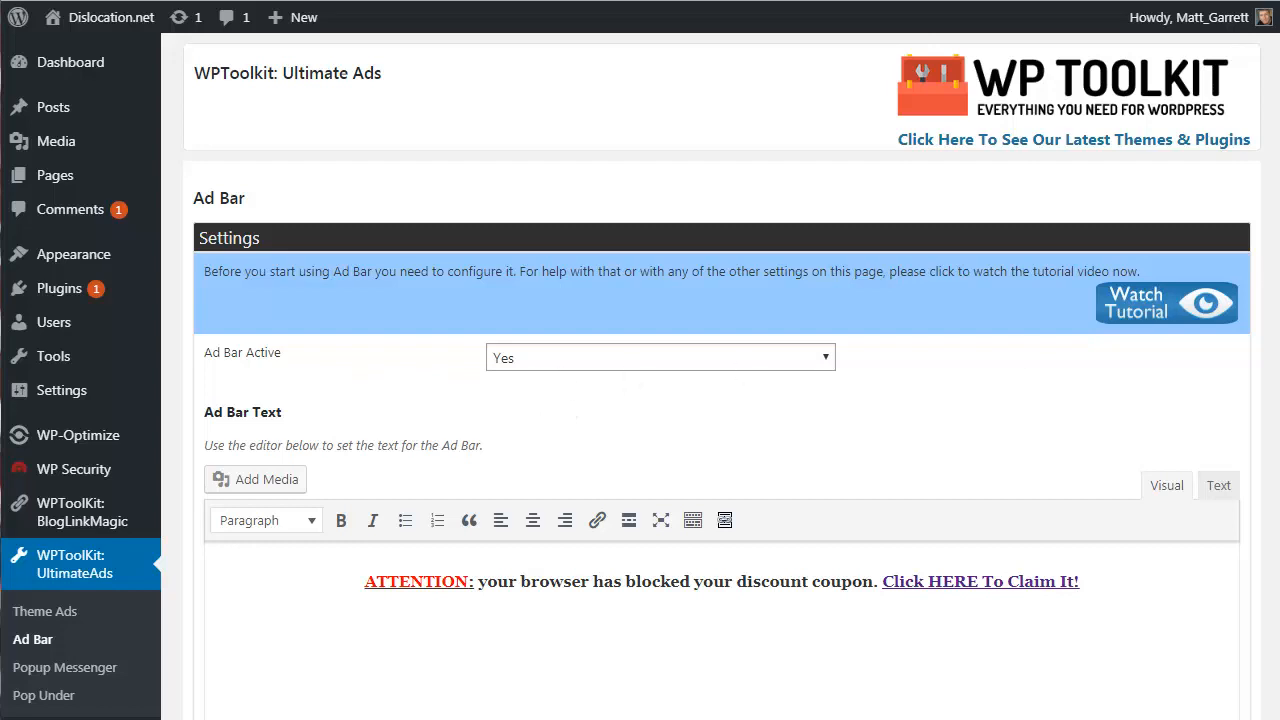
- Review the ad bar text as rendered and as HTML code
{"action": "scroll", "coordinate": [711, 376], "scroll_direction": "down", "scroll_amount": 2}
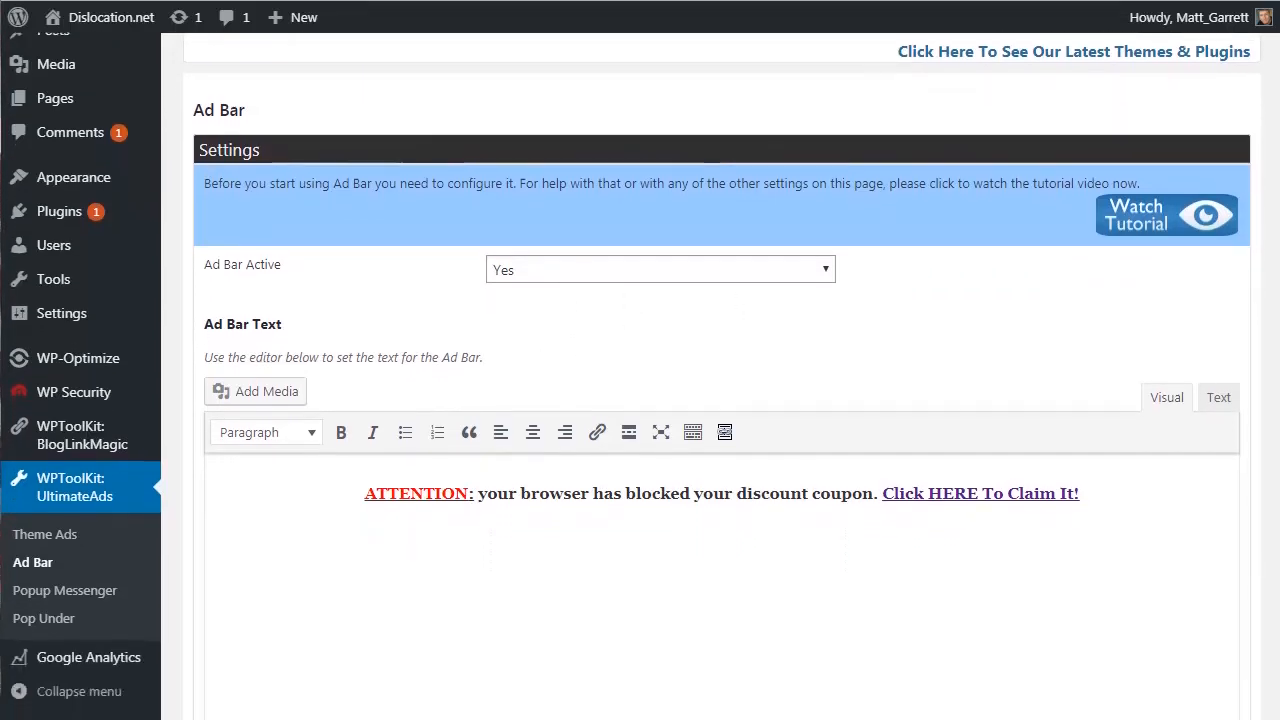
{"action": "scroll", "coordinate": [711, 376], "scroll_direction": "down", "scroll_amount": 3}
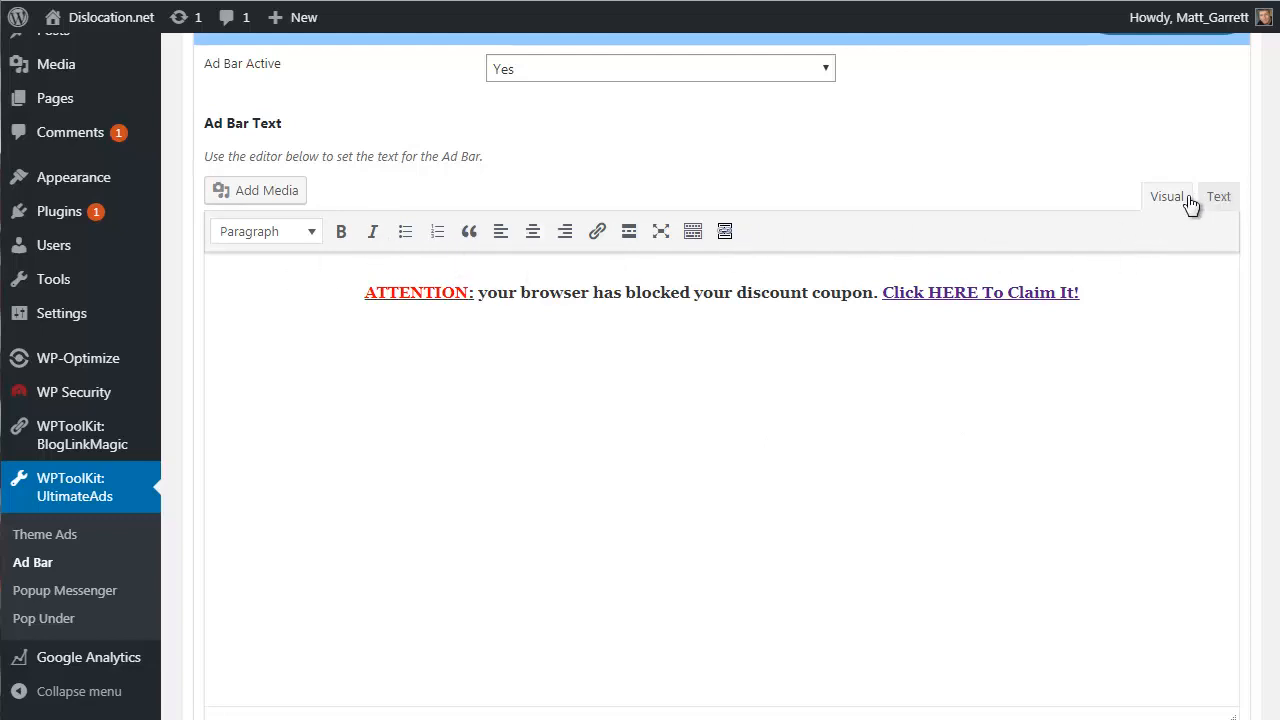
{"action": "left_click", "coordinate": [1219, 197]}
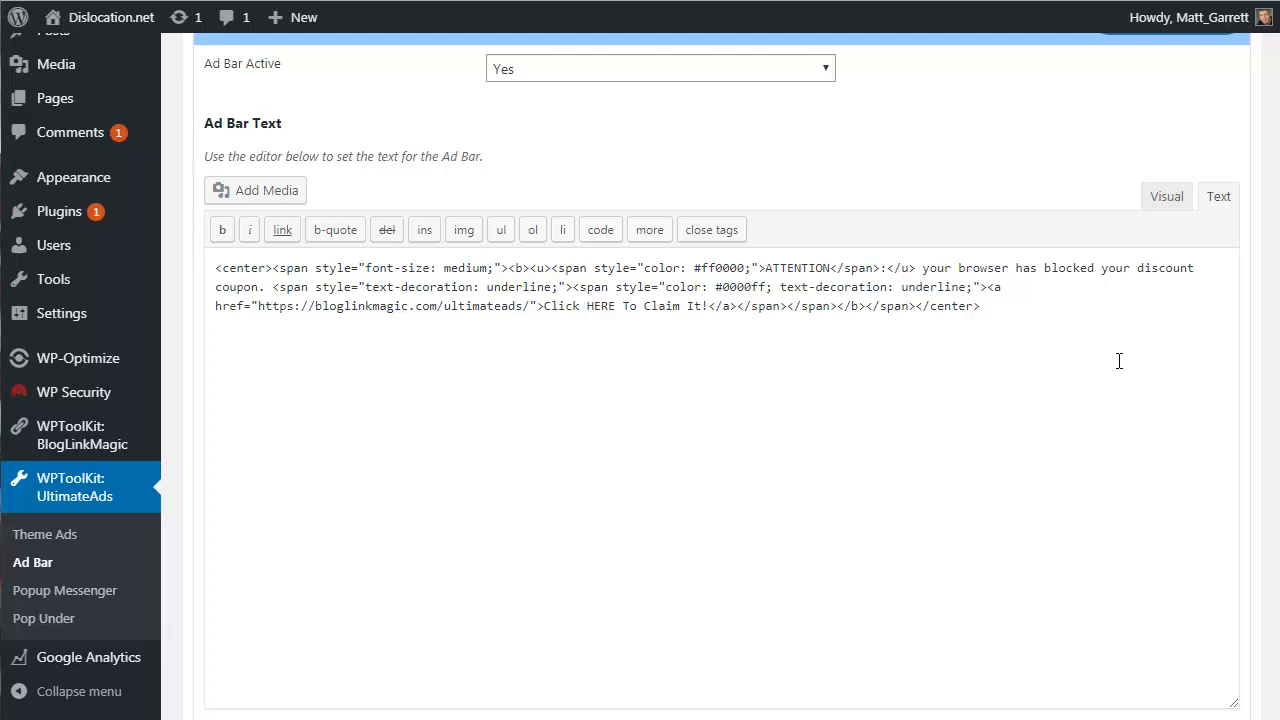
{"action": "left_click", "coordinate": [1158, 198]}
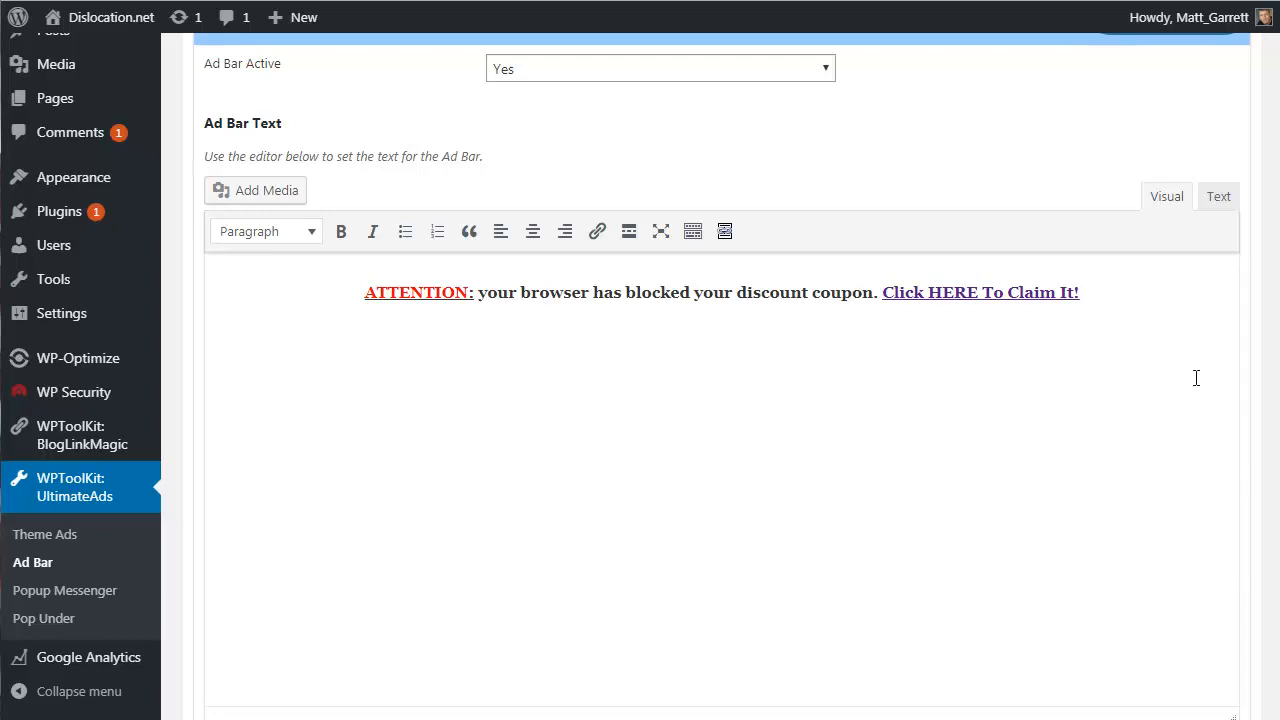
- Review the ad bar's timing and display settings, including the background color picker and the Show Close Button choices
{"action": "scroll", "coordinate": [720, 376], "scroll_direction": "down", "scroll_amount": 3}
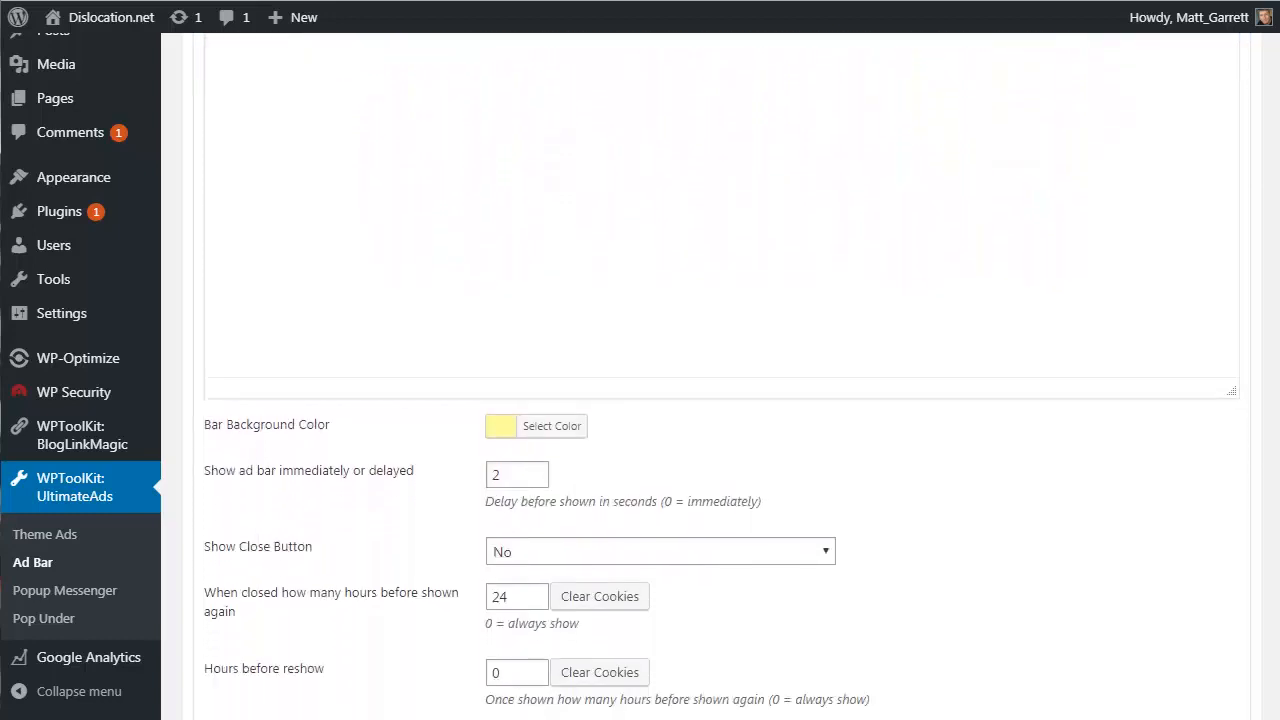
{"action": "scroll", "coordinate": [720, 376], "scroll_direction": "down", "scroll_amount": 3}
{"action": "scroll", "coordinate": [720, 376], "scroll_direction": "down", "scroll_amount": 1}
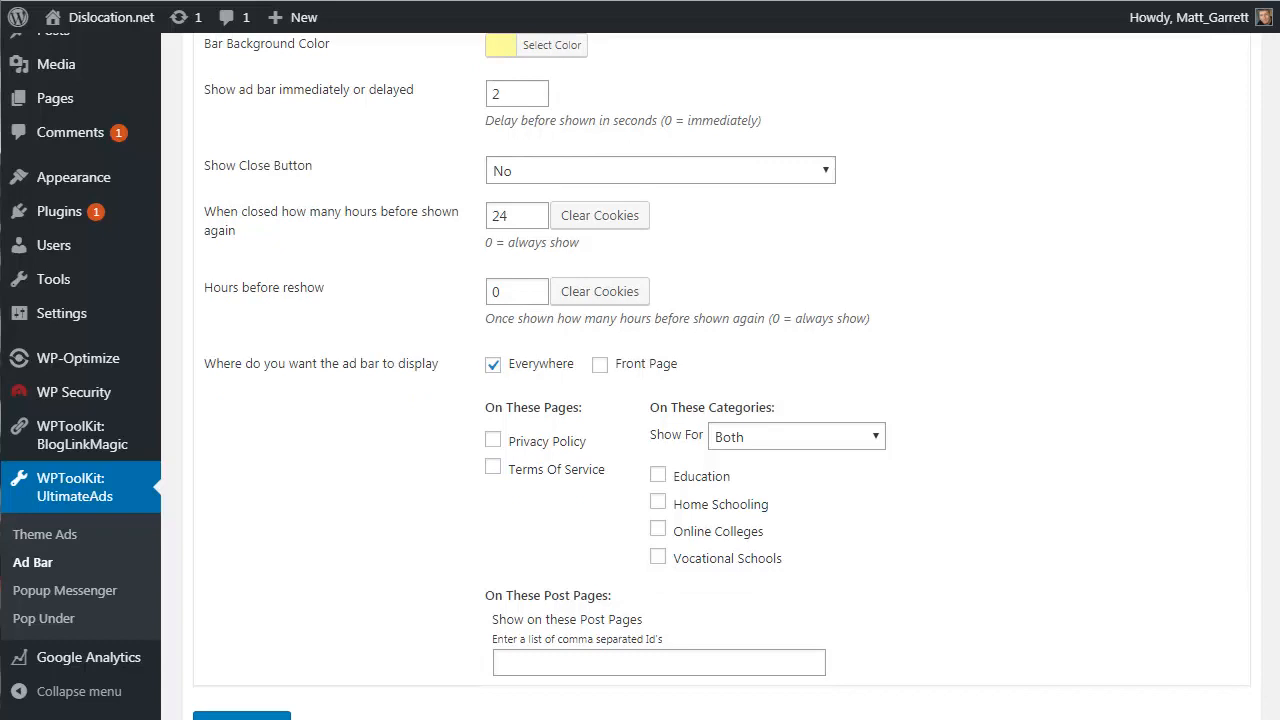
{"action": "scroll", "coordinate": [640, 376], "scroll_direction": "up", "scroll_amount": 1}
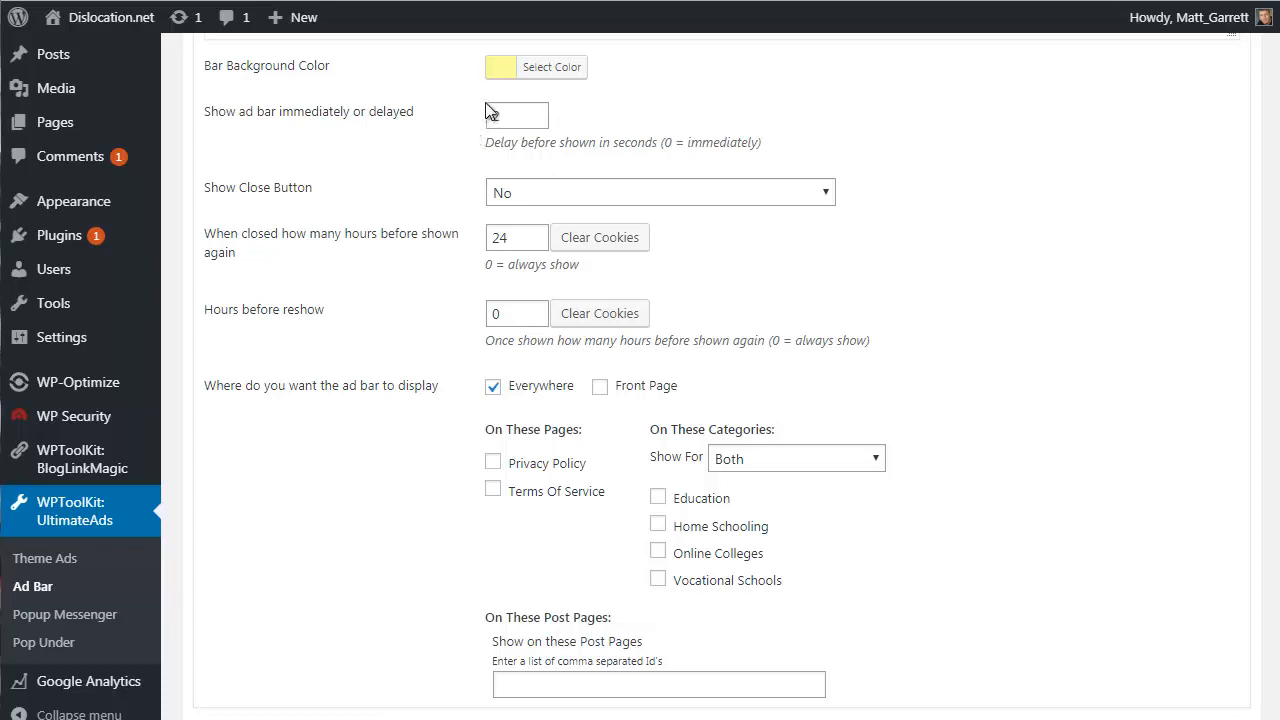
{"action": "left_click", "coordinate": [549, 72]}
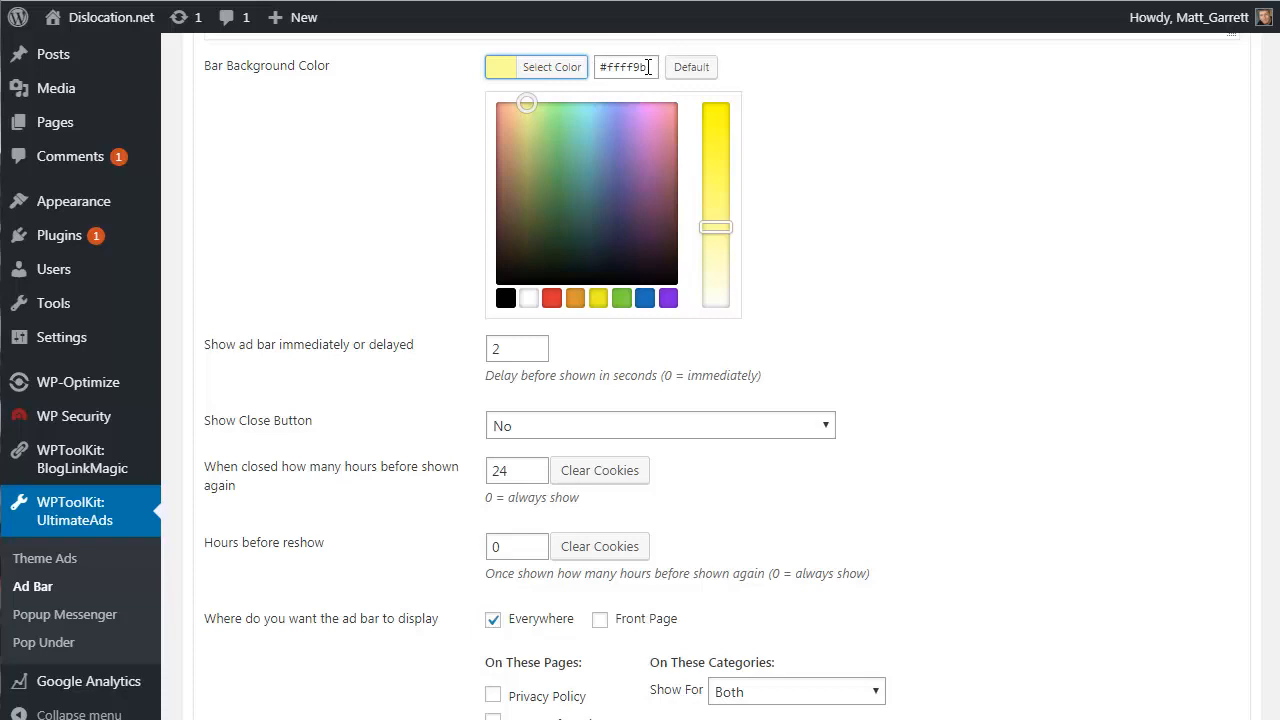
{"action": "left_click", "coordinate": [556, 70]}
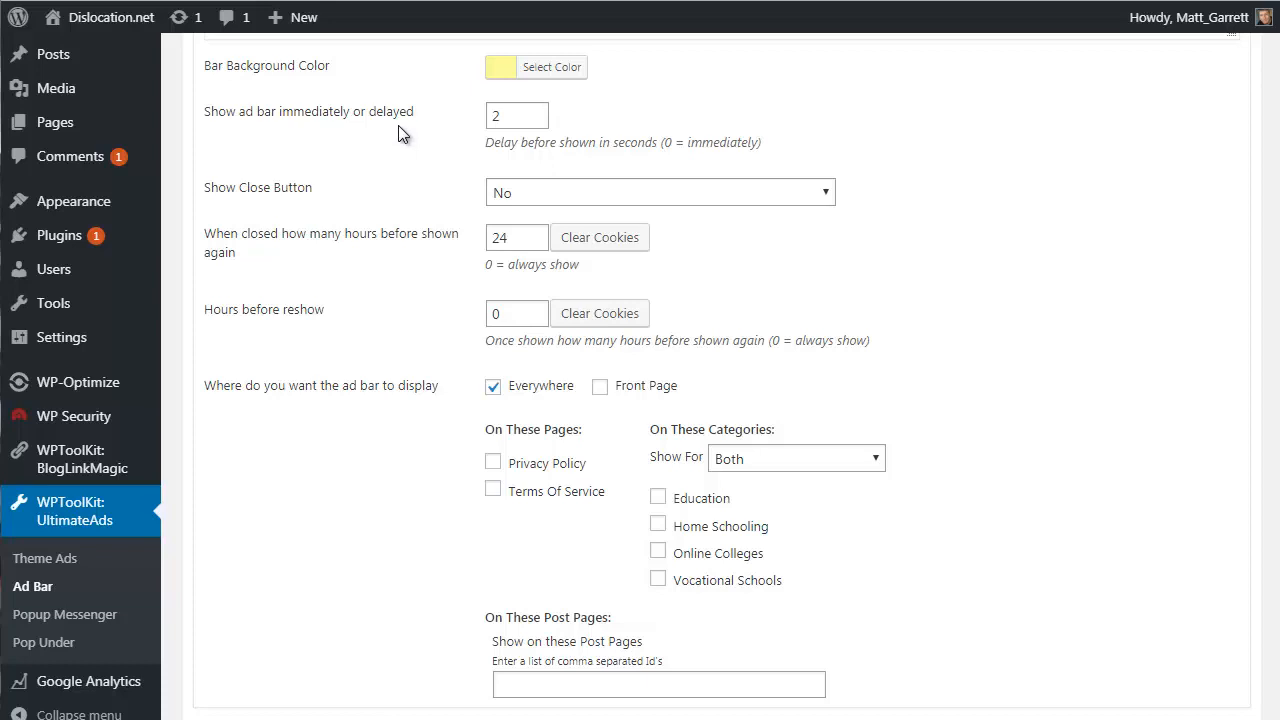
{"action": "left_click", "coordinate": [822, 196]}
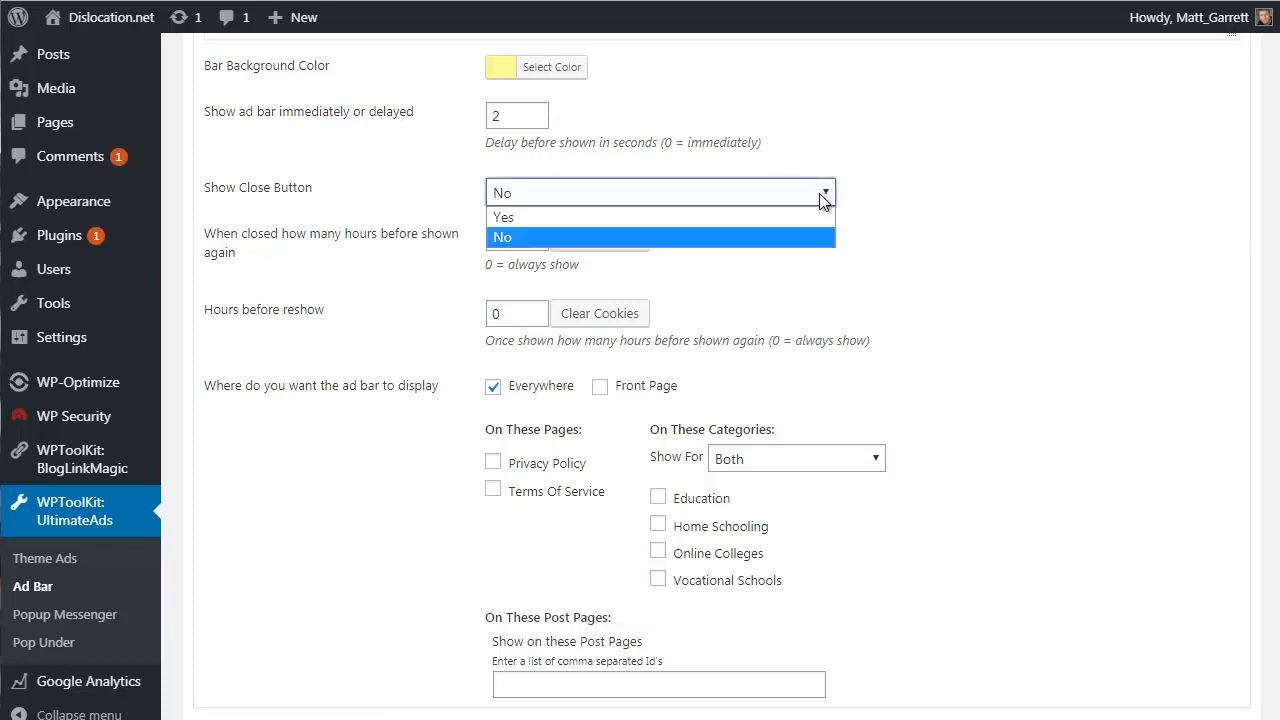
{"action": "left_click", "coordinate": [778, 242]}
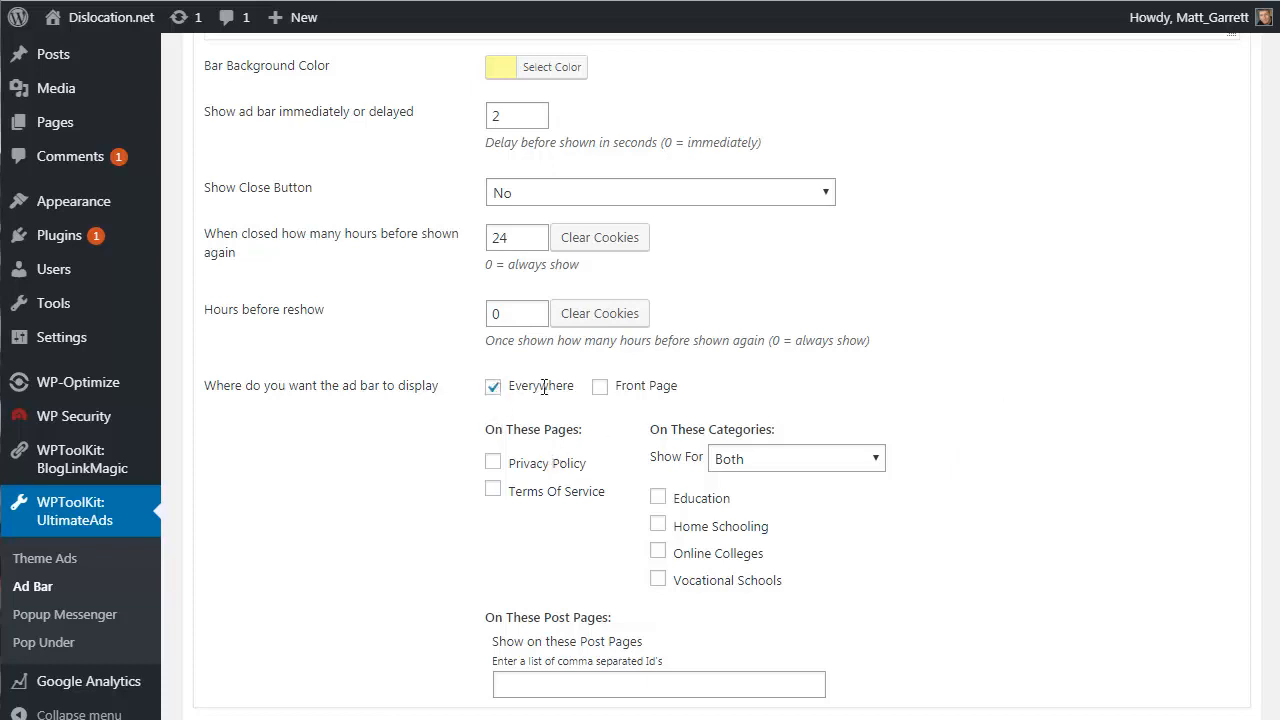
- Set the ad bar to display both Everywhere and on the Front Page, check the category display choices, and save the settings
{"action": "left_click", "coordinate": [600, 388]}
{"action": "left_click", "coordinate": [494, 388]}
{"action": "left_click", "coordinate": [875, 459]}
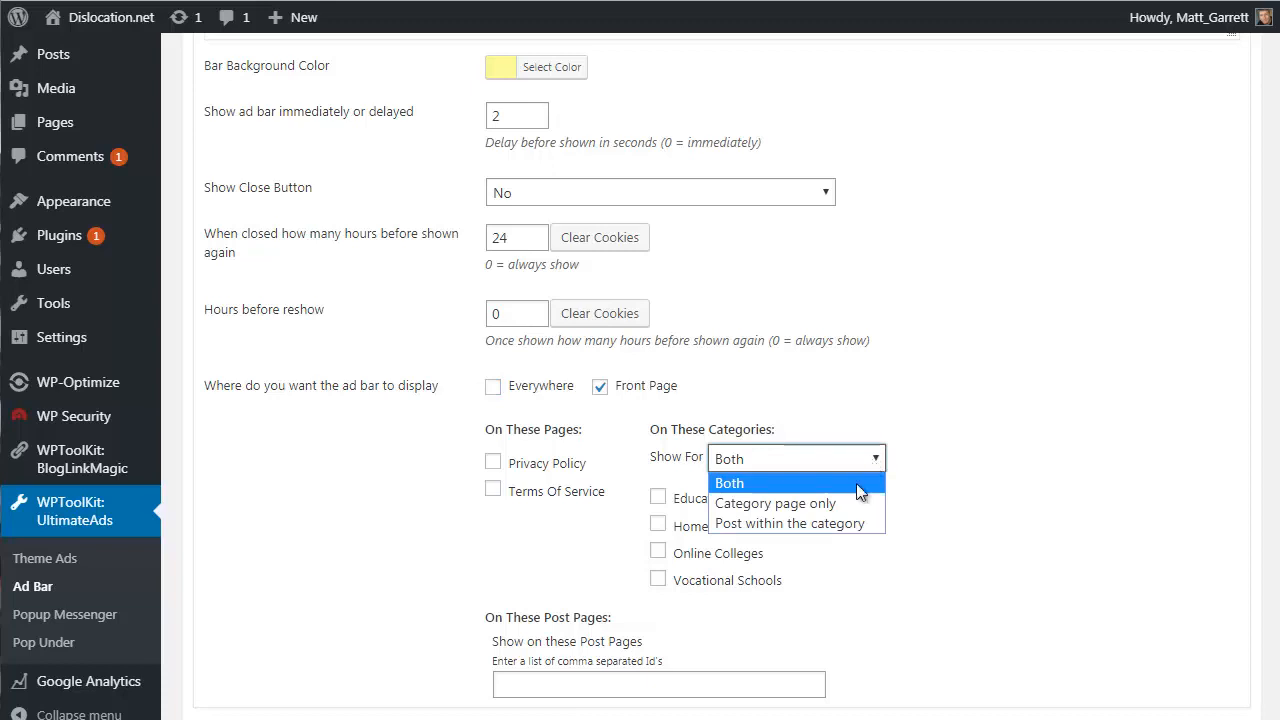
{"action": "left_click", "coordinate": [1041, 385]}
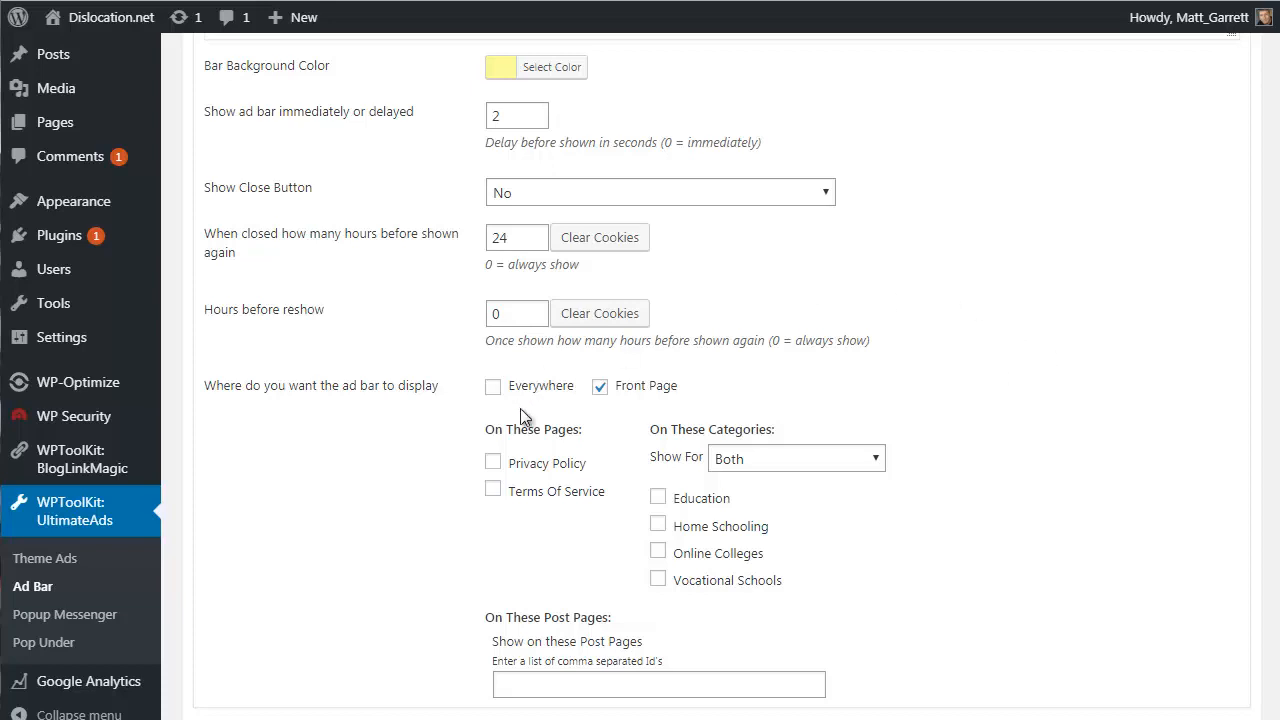
{"action": "left_click", "coordinate": [495, 392]}
{"action": "scroll", "coordinate": [403, 420], "scroll_direction": "down", "scroll_amount": 2}
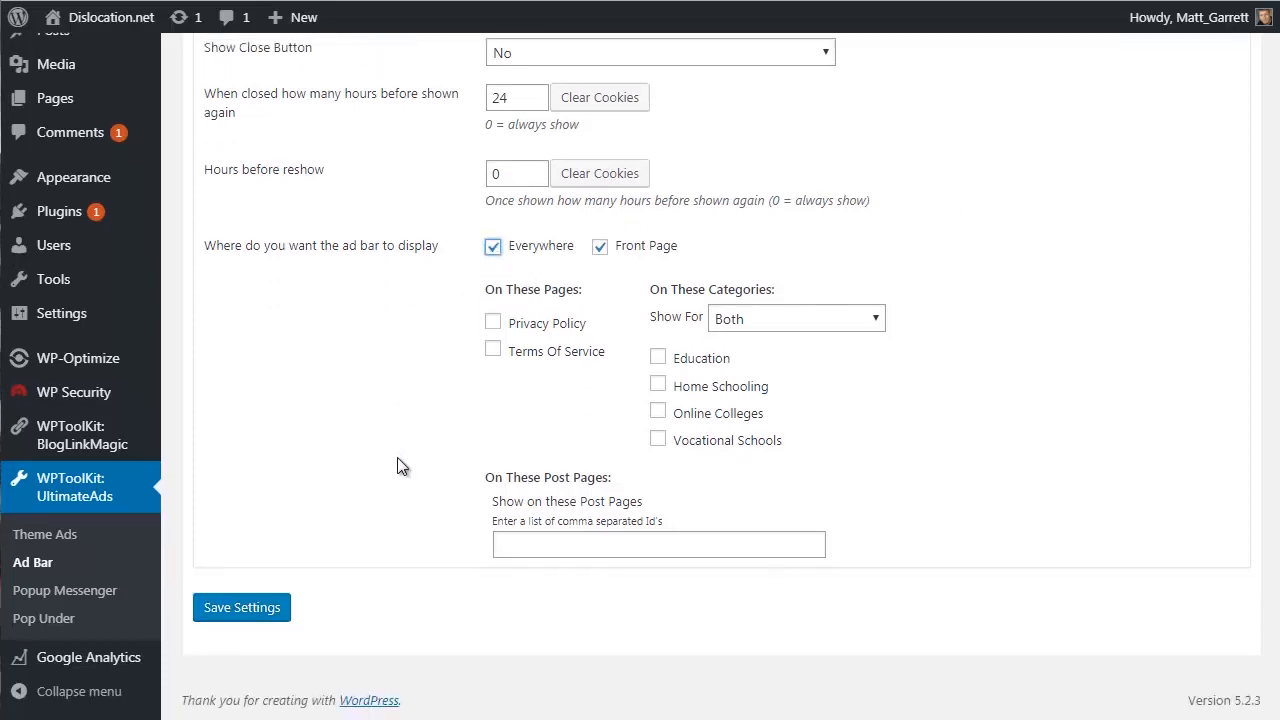
{"action": "left_click", "coordinate": [230, 614]}
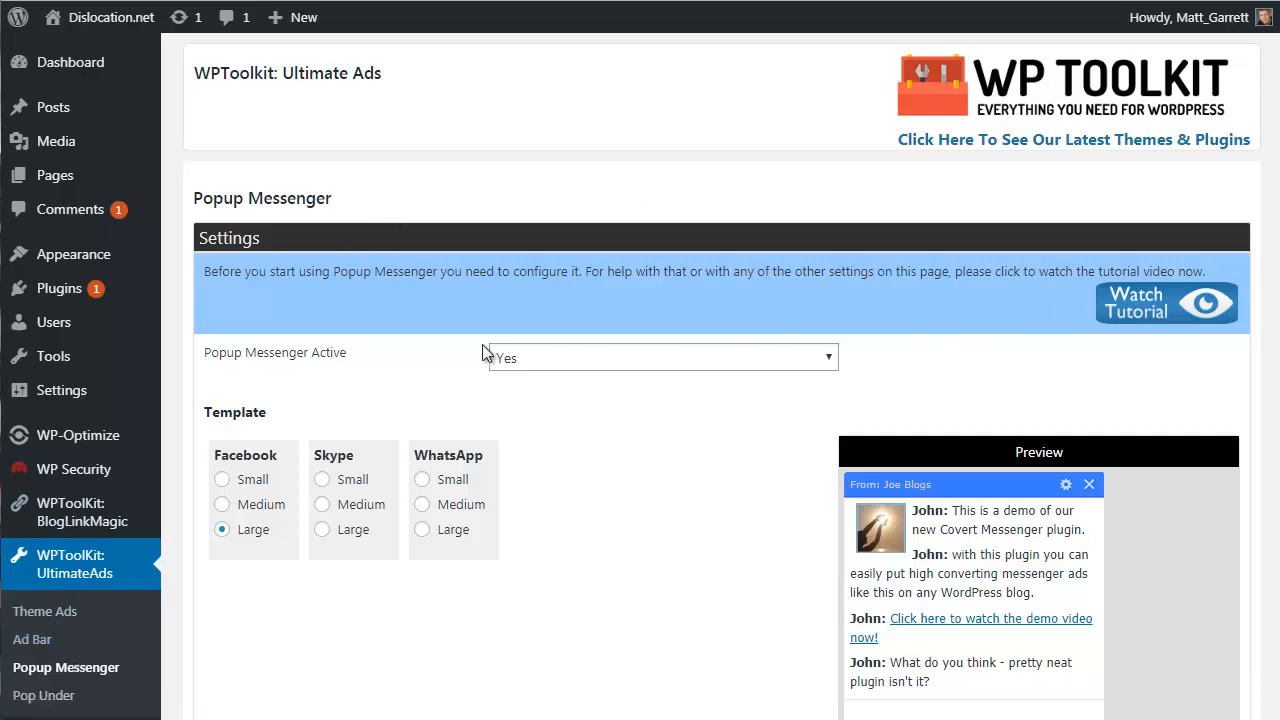
- Check the Popup Messenger activation choices and preview the Facebook, Skype and WhatsApp templates, returning to Facebook Large
{"action": "left_click", "coordinate": [546, 357]}
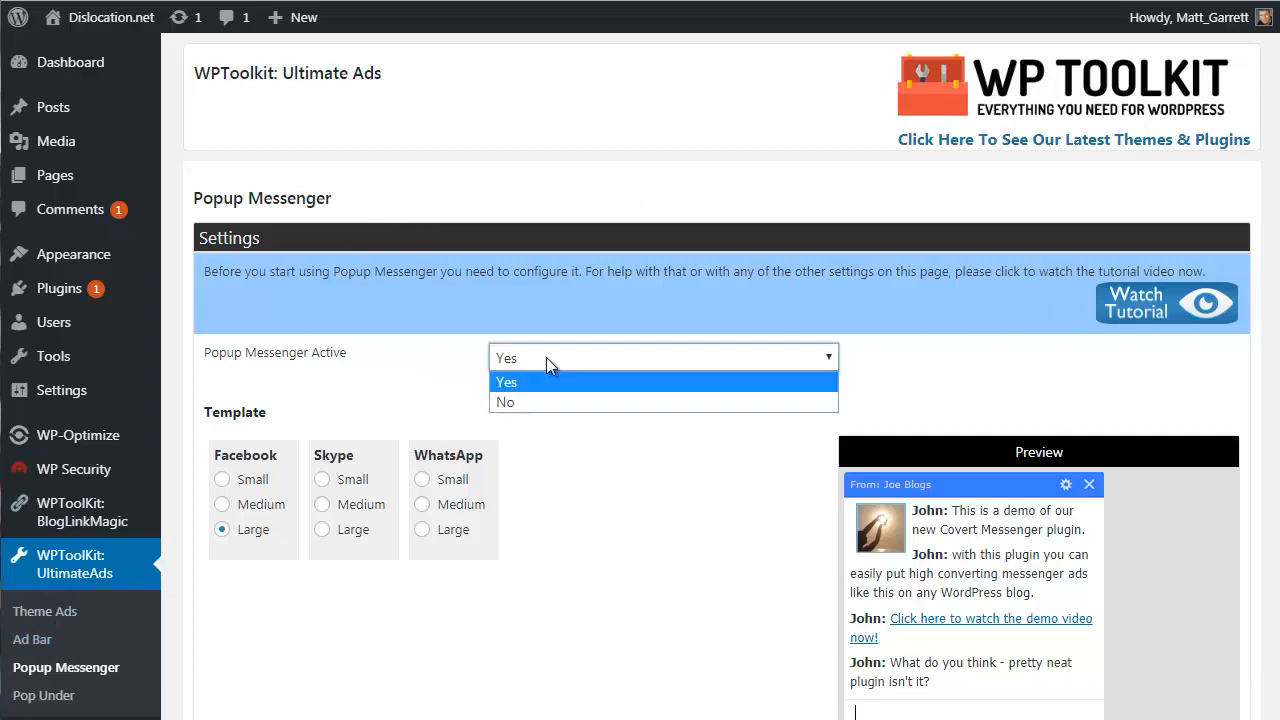
{"action": "left_click", "coordinate": [439, 372]}
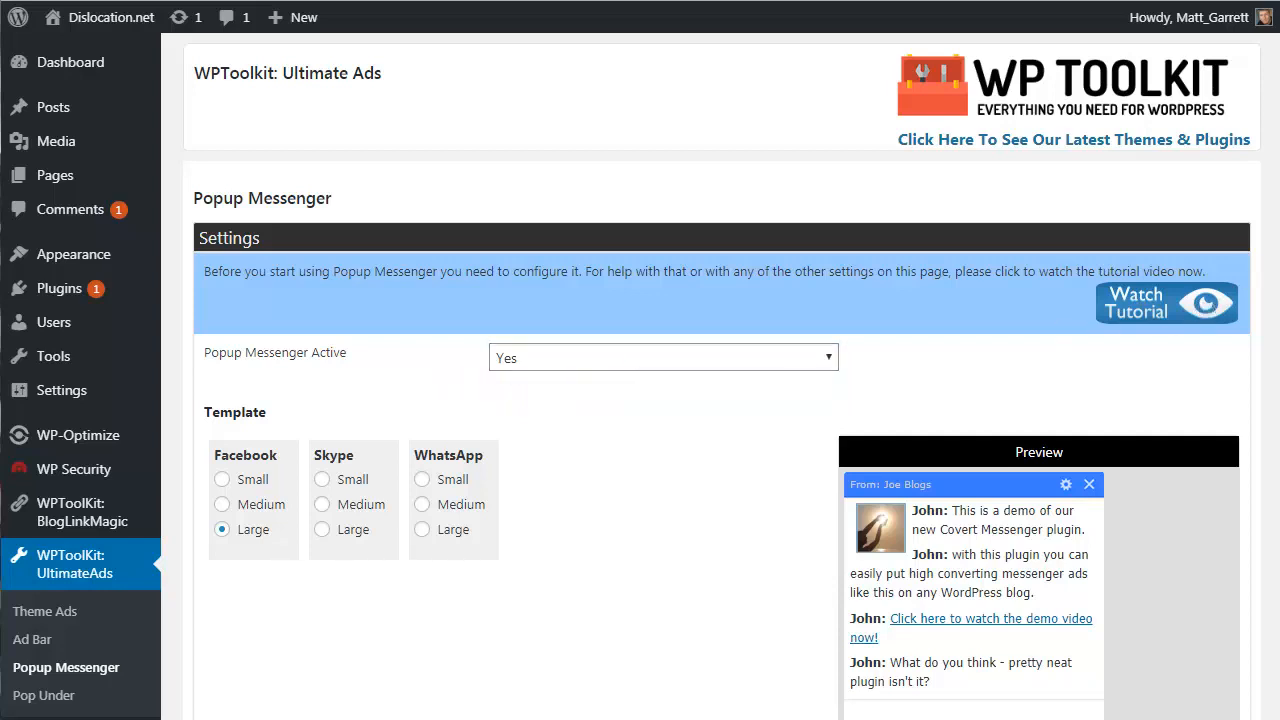
{"action": "scroll", "coordinate": [548, 221], "scroll_direction": "down", "scroll_amount": 3}
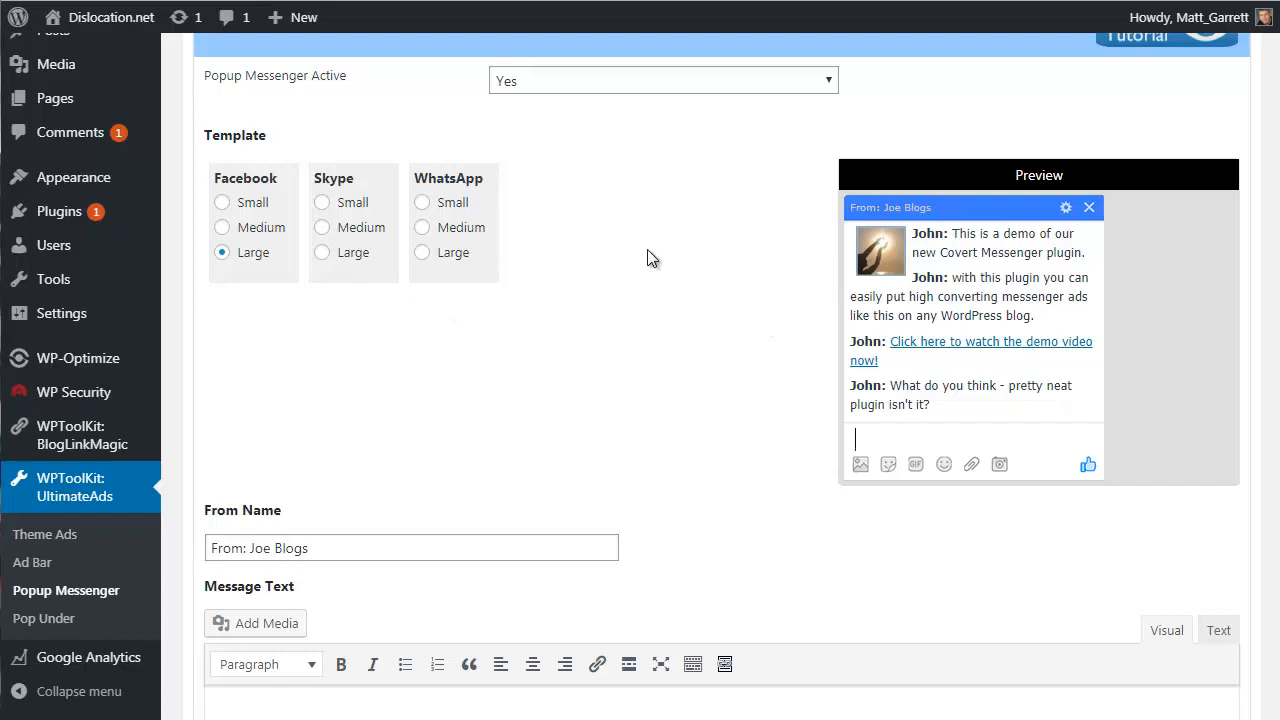
{"action": "left_click", "coordinate": [222, 227]}
{"action": "left_click", "coordinate": [222, 203]}
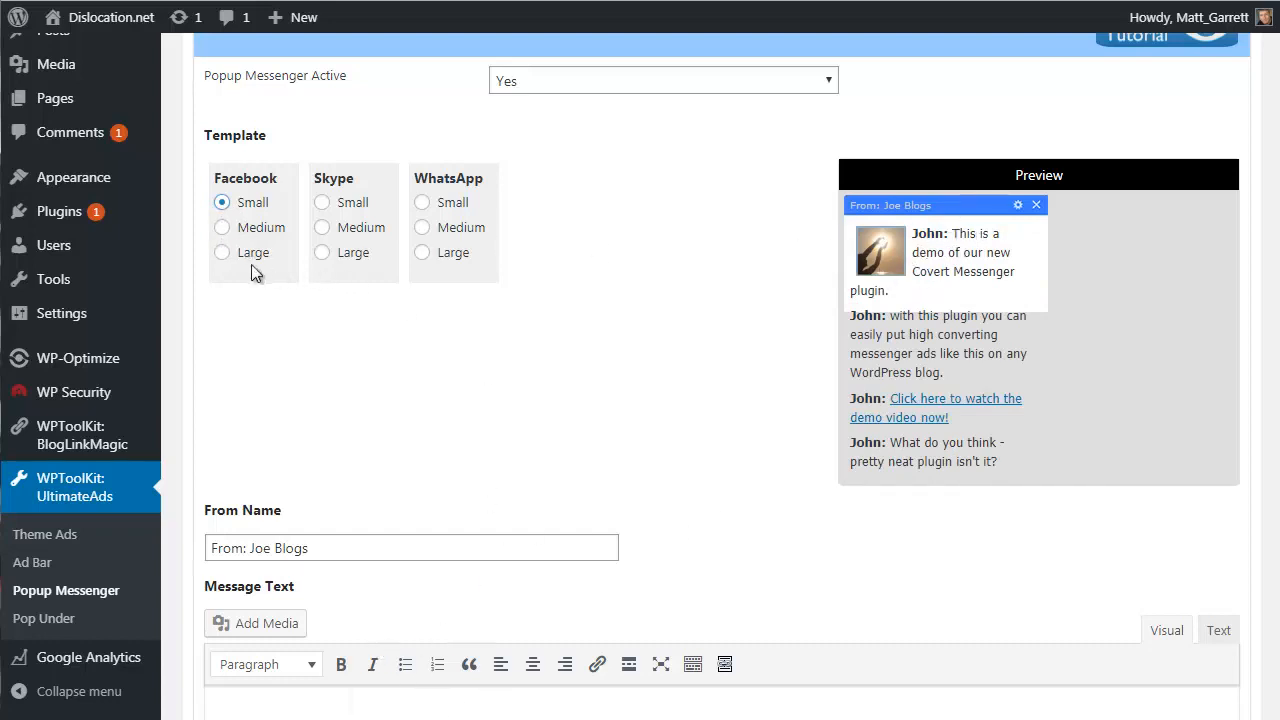
{"action": "left_click", "coordinate": [222, 253]}
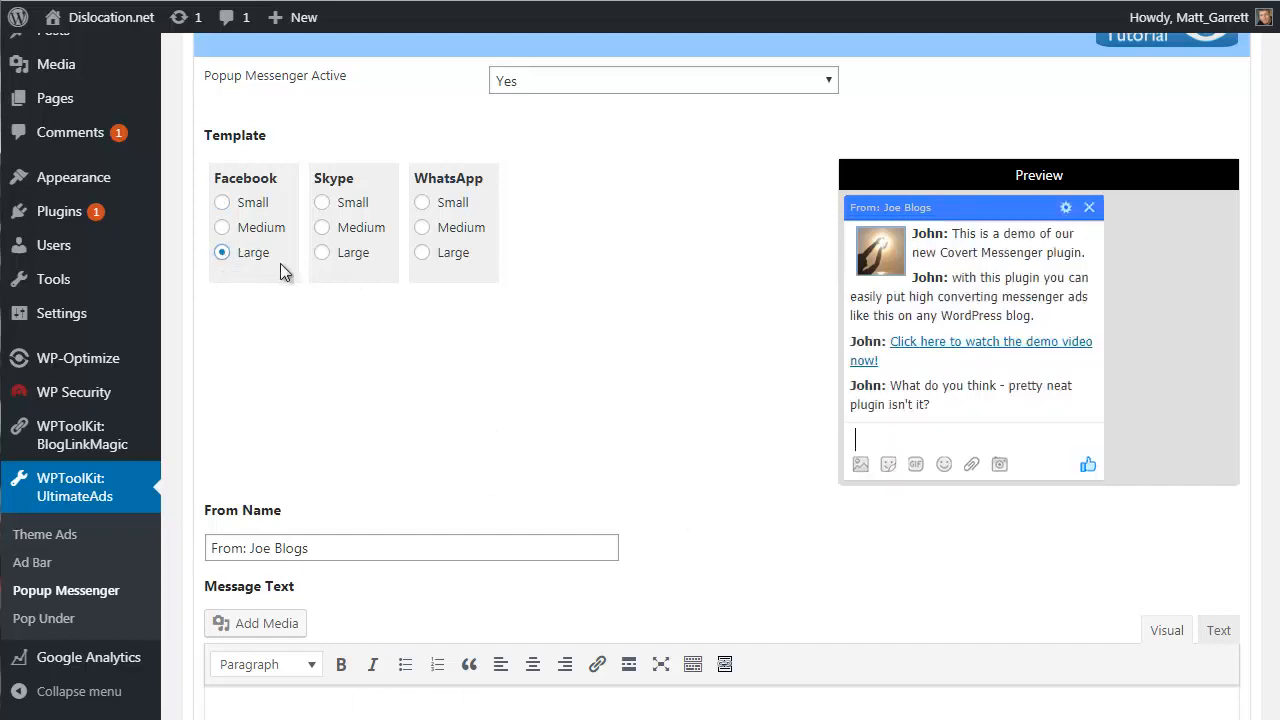
{"action": "left_click", "coordinate": [325, 256]}
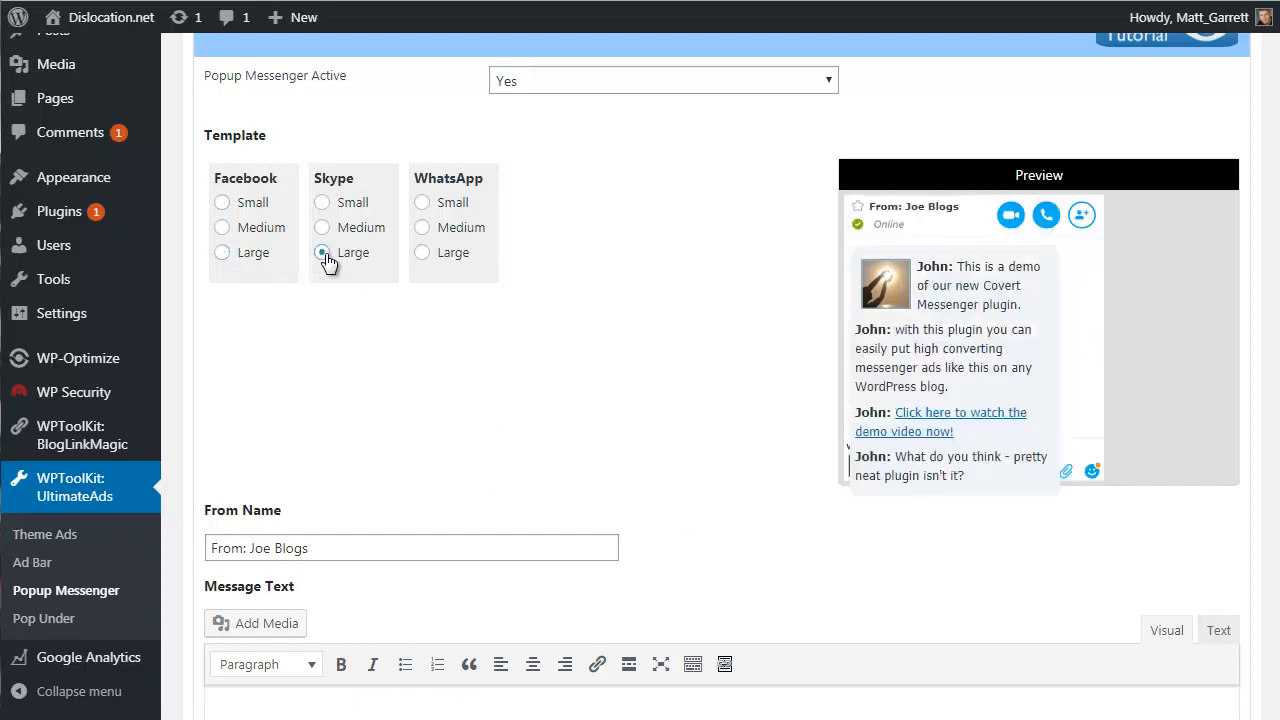
{"action": "left_click", "coordinate": [423, 254]}
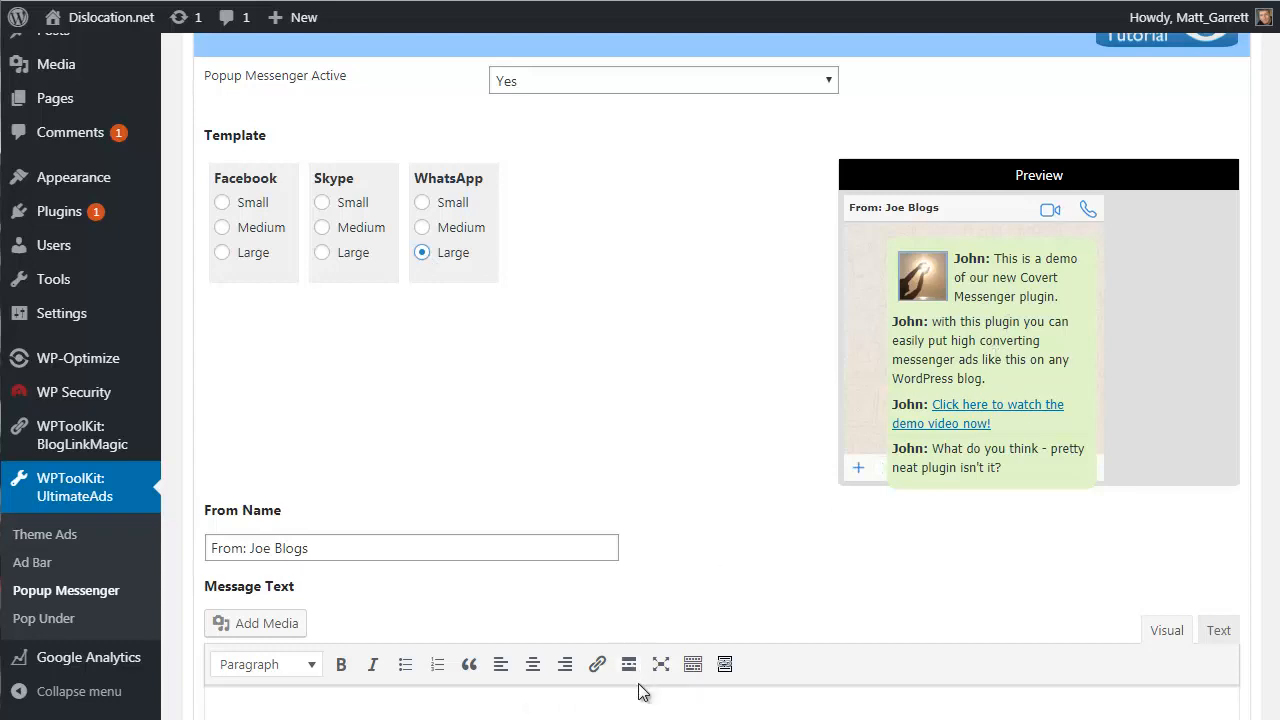
{"action": "left_click", "coordinate": [222, 253]}
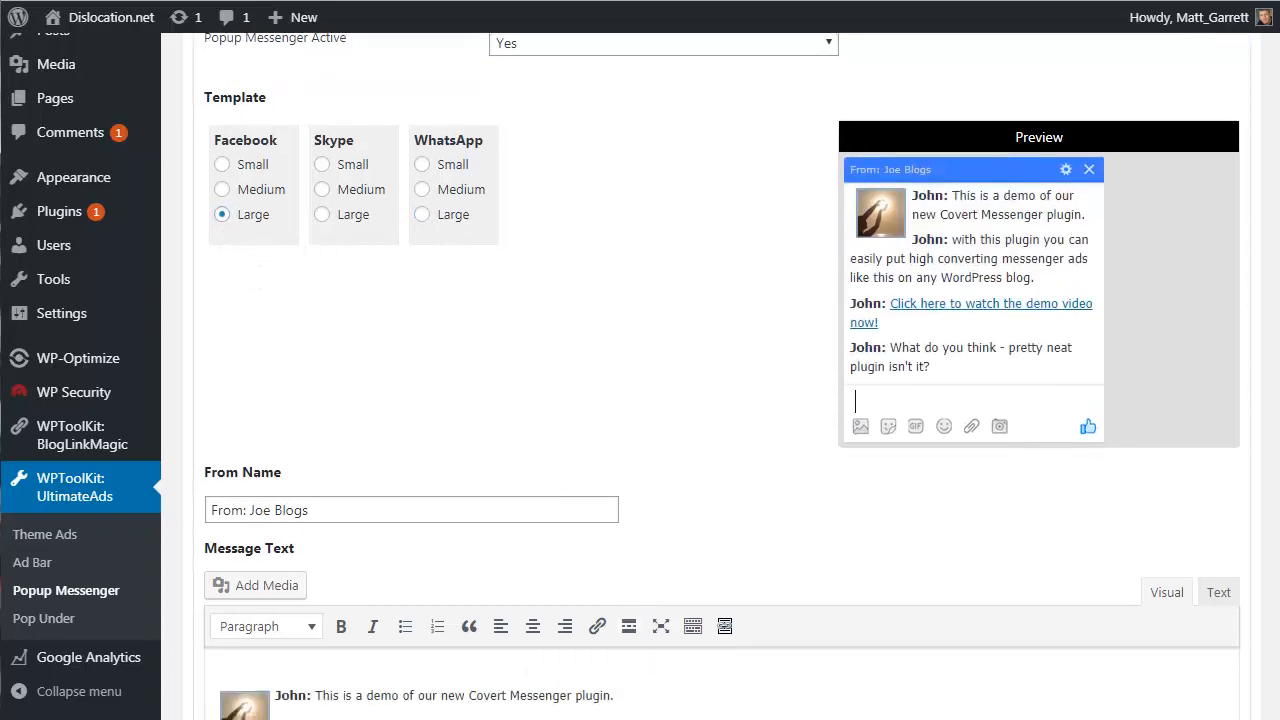
- Review the popup's From Name and its message text, both as rendered and as HTML code
{"action": "scroll", "coordinate": [640, 400], "scroll_direction": "down", "scroll_amount": 3}
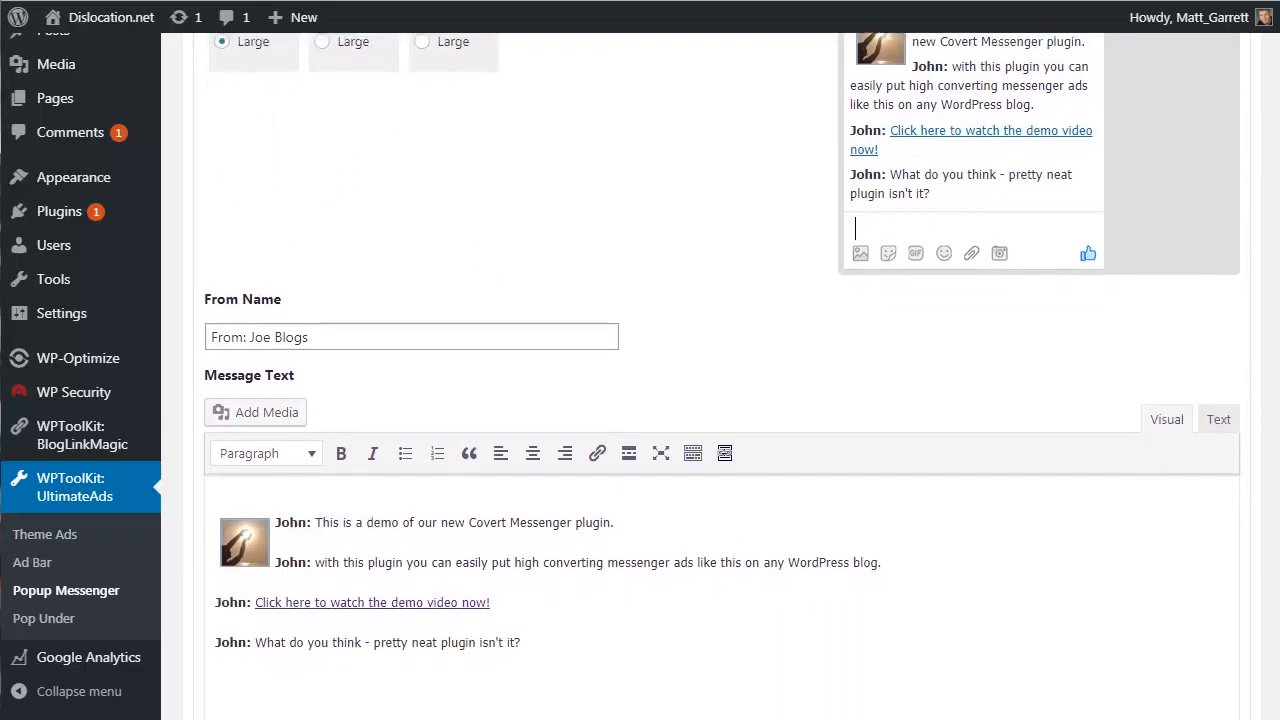
{"action": "scroll", "coordinate": [1043, 334], "scroll_direction": "up", "scroll_amount": 1}
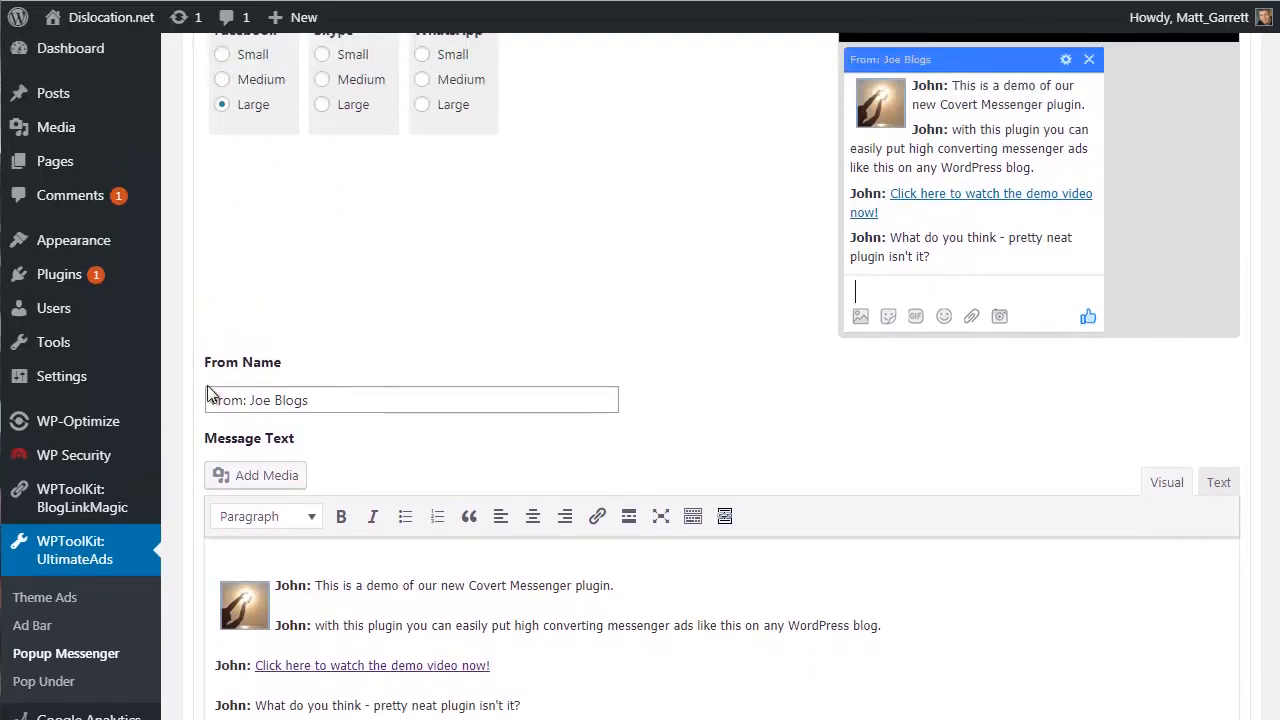
{"action": "mouse_move", "coordinate": [150, 385]}
{"action": "scroll", "coordinate": [764, 436], "scroll_direction": "down", "scroll_amount": 1}
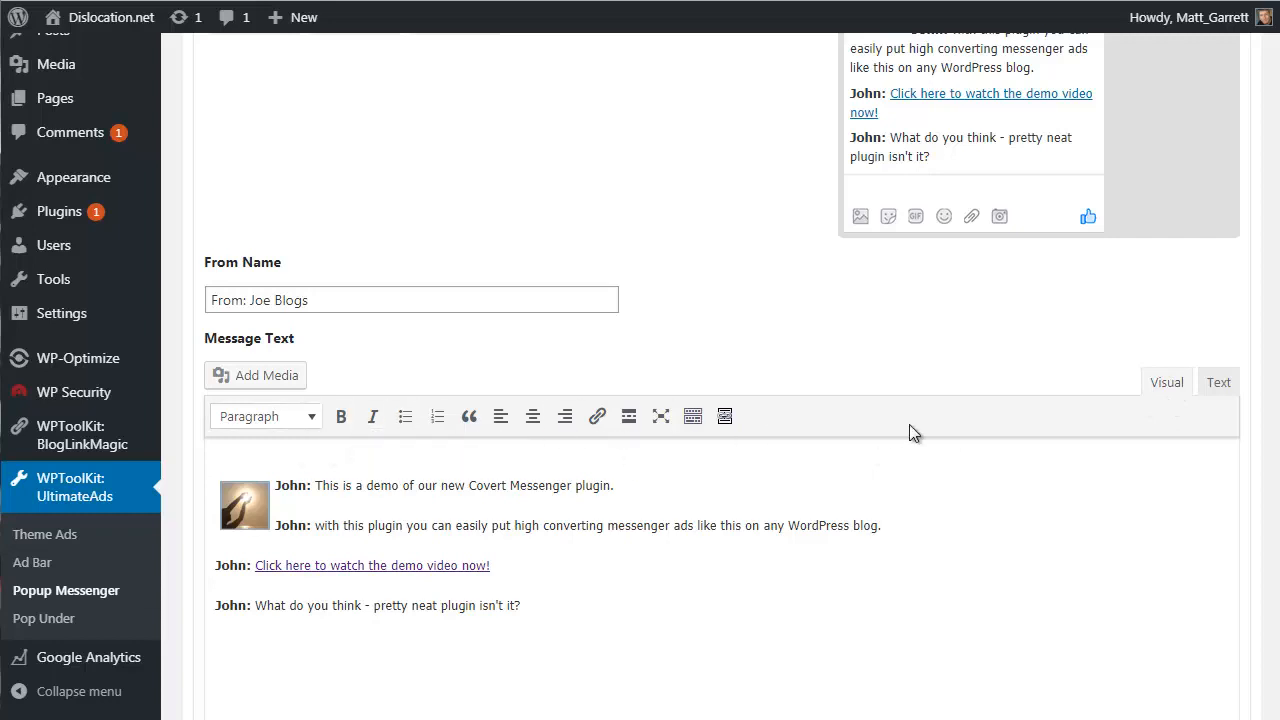
{"action": "left_click", "coordinate": [1218, 385]}
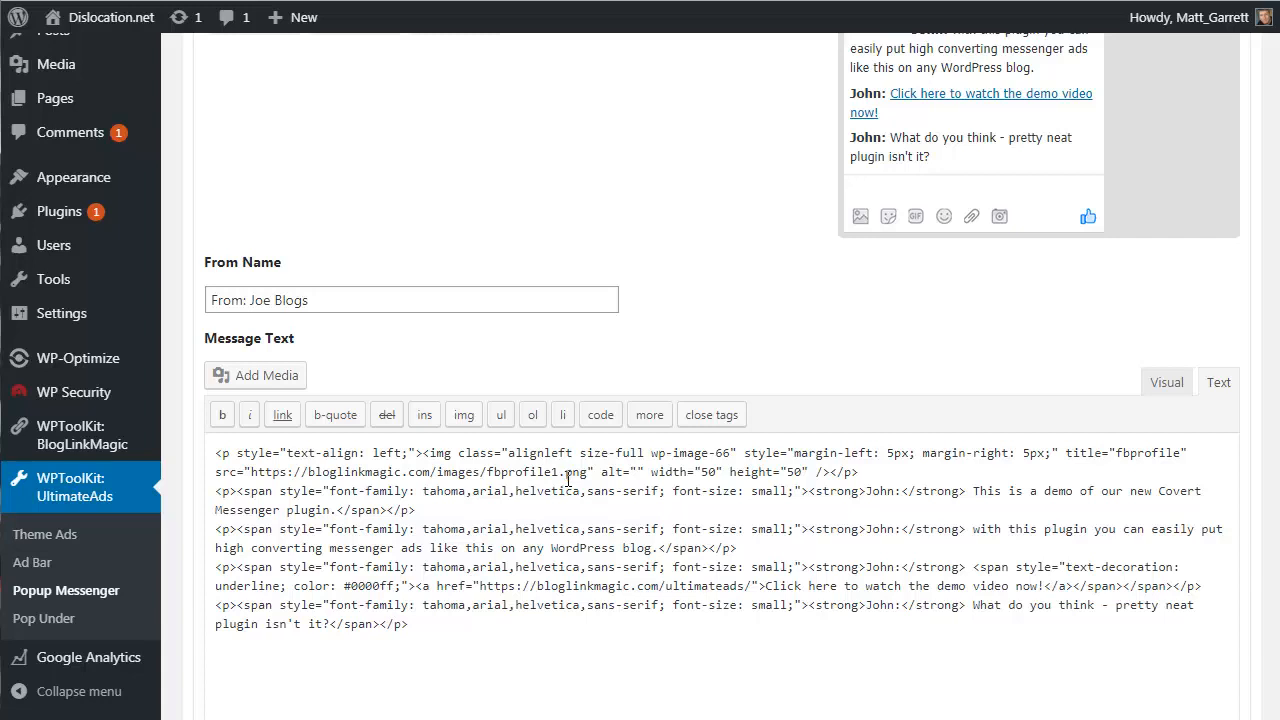
{"action": "left_click", "coordinate": [1152, 390]}
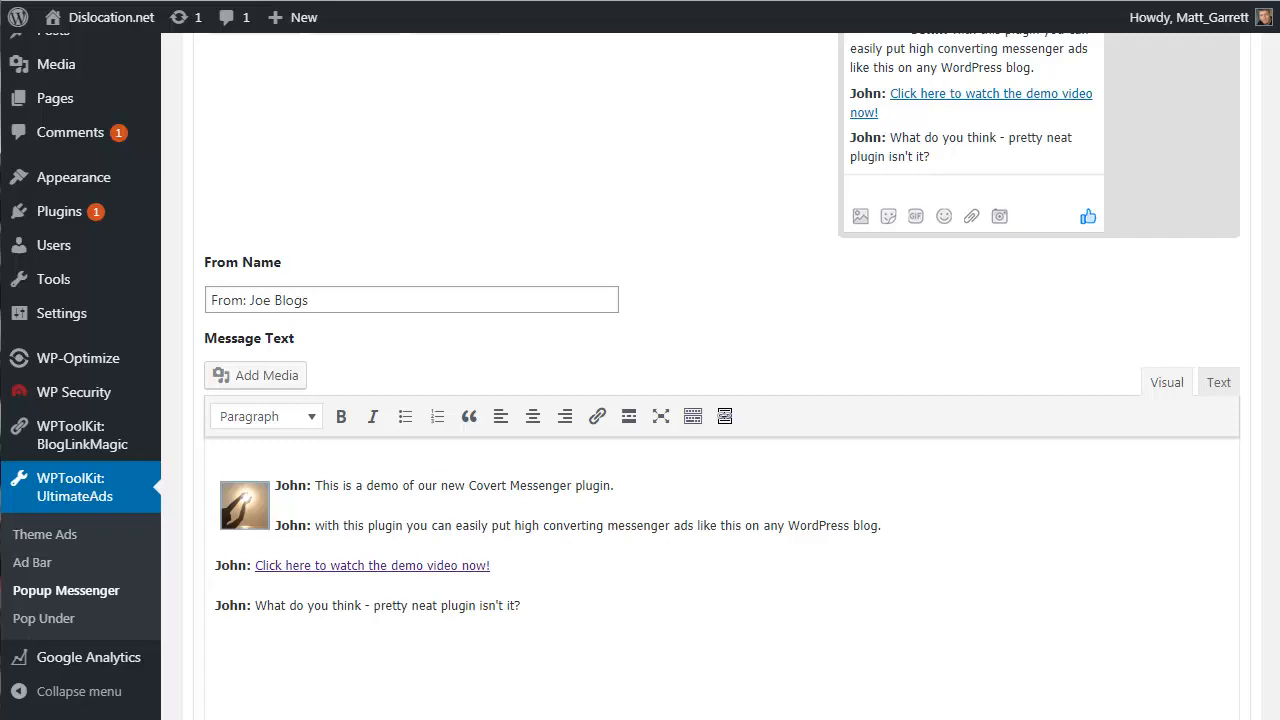
- Set the popup delay to 32 seconds, check the category display choices, and save the Popup Messenger settings
{"action": "scroll", "coordinate": [720, 400], "scroll_direction": "down", "scroll_amount": 7}
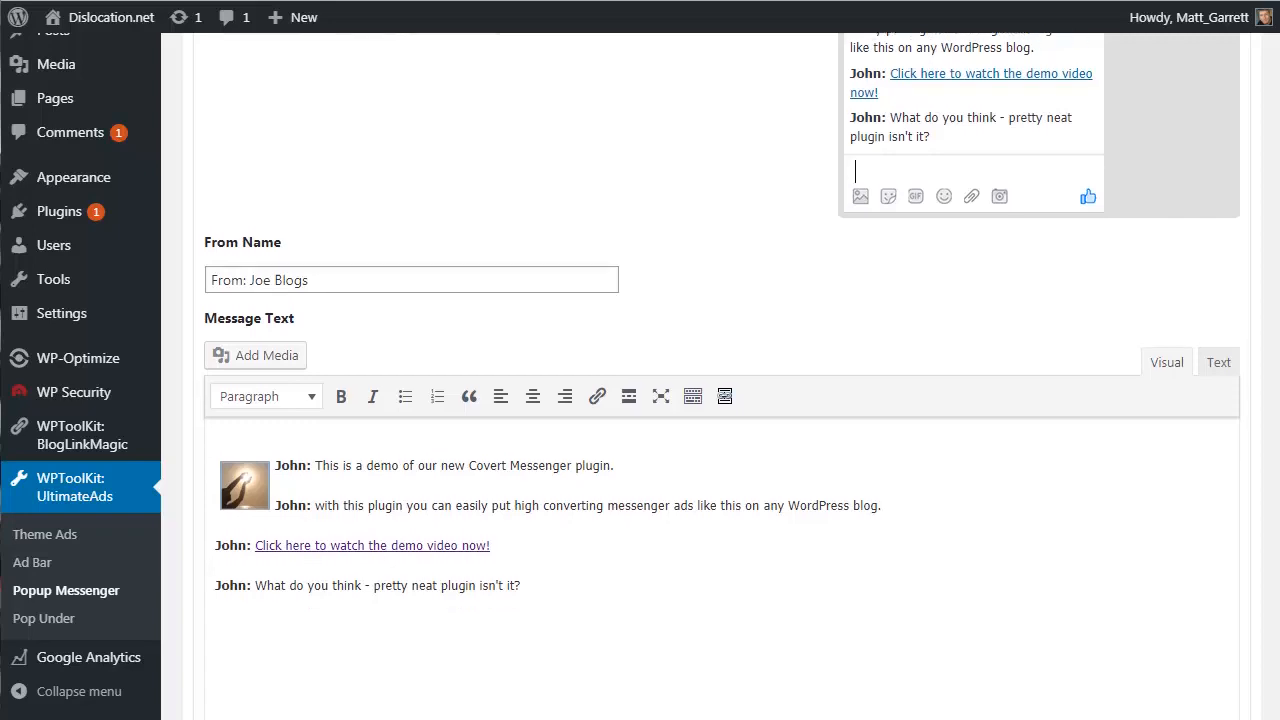
{"action": "scroll", "coordinate": [720, 400], "scroll_direction": "down", "scroll_amount": 3}
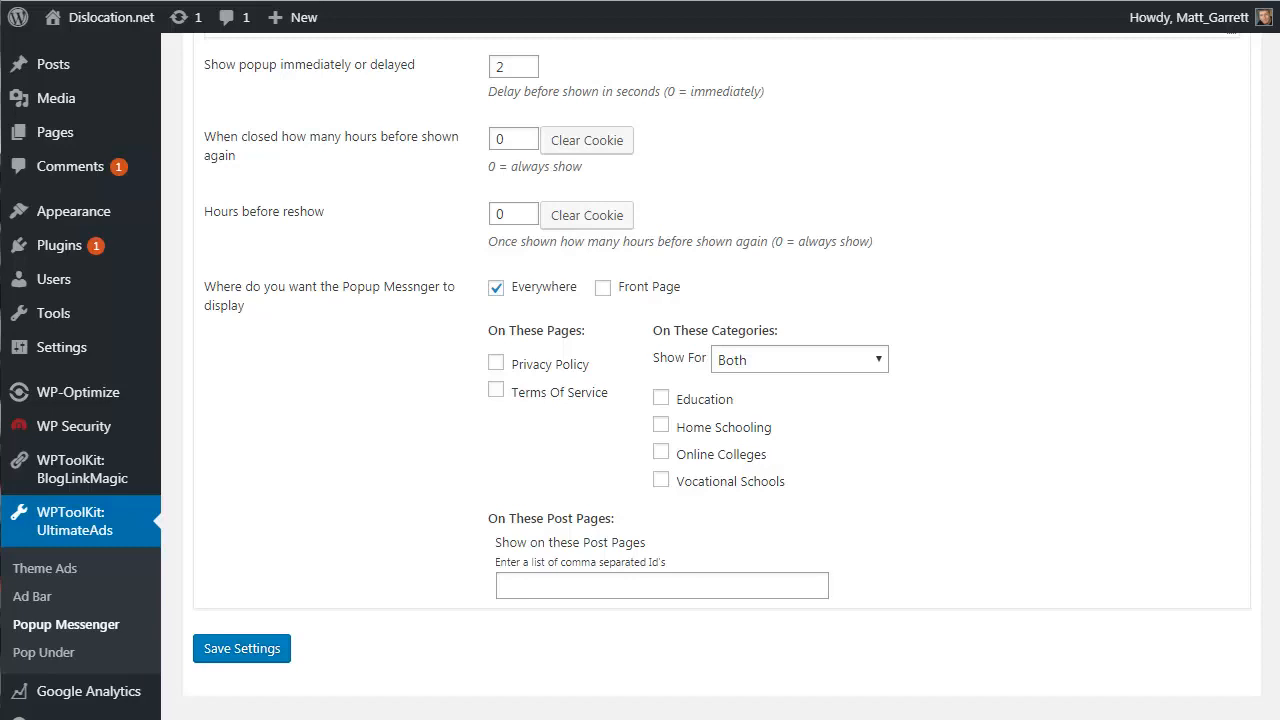
{"action": "left_click", "coordinate": [501, 66]}
{"action": "type", "text": "32"}
{"action": "left_click", "coordinate": [806, 358]}
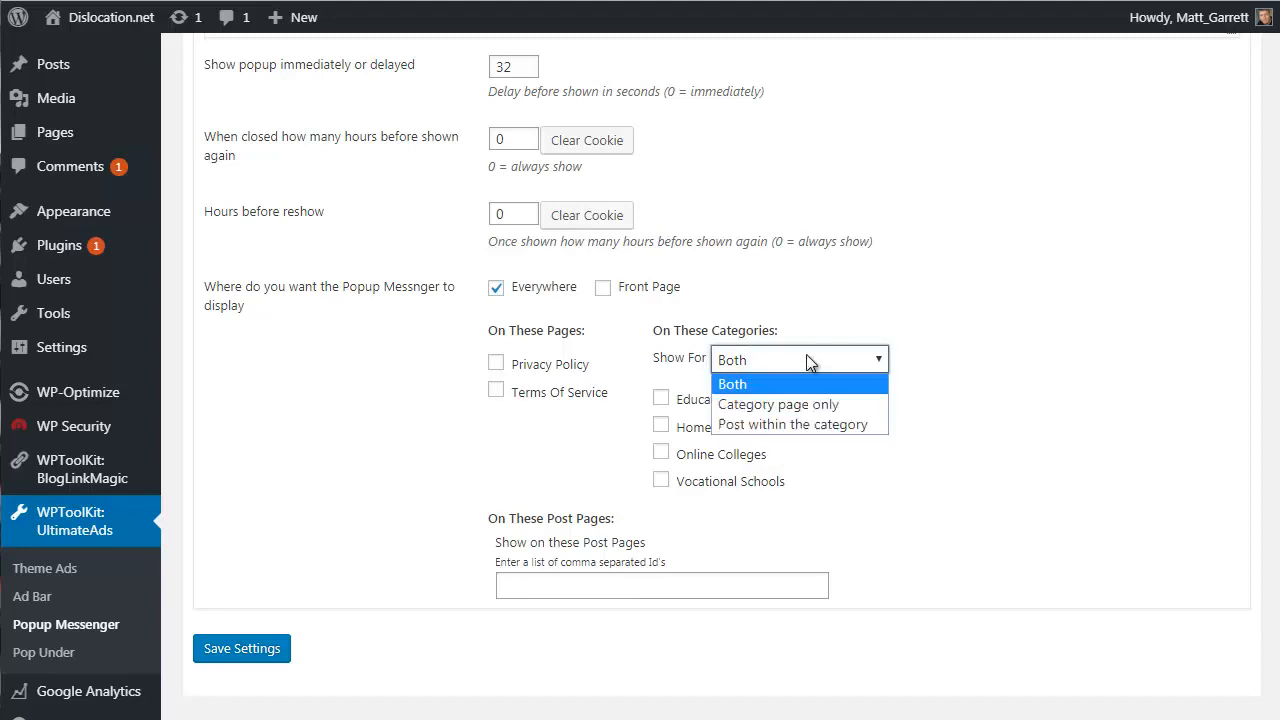
{"action": "left_click", "coordinate": [1020, 297]}
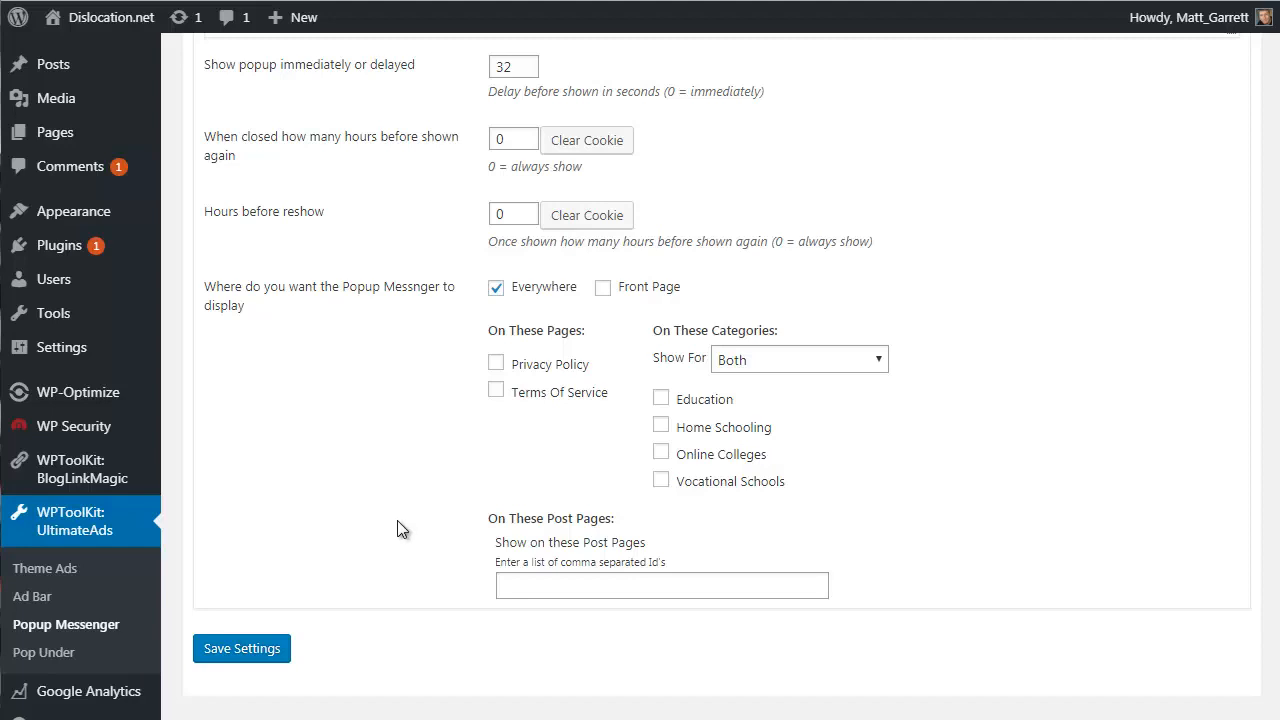
{"action": "left_click", "coordinate": [268, 650]}
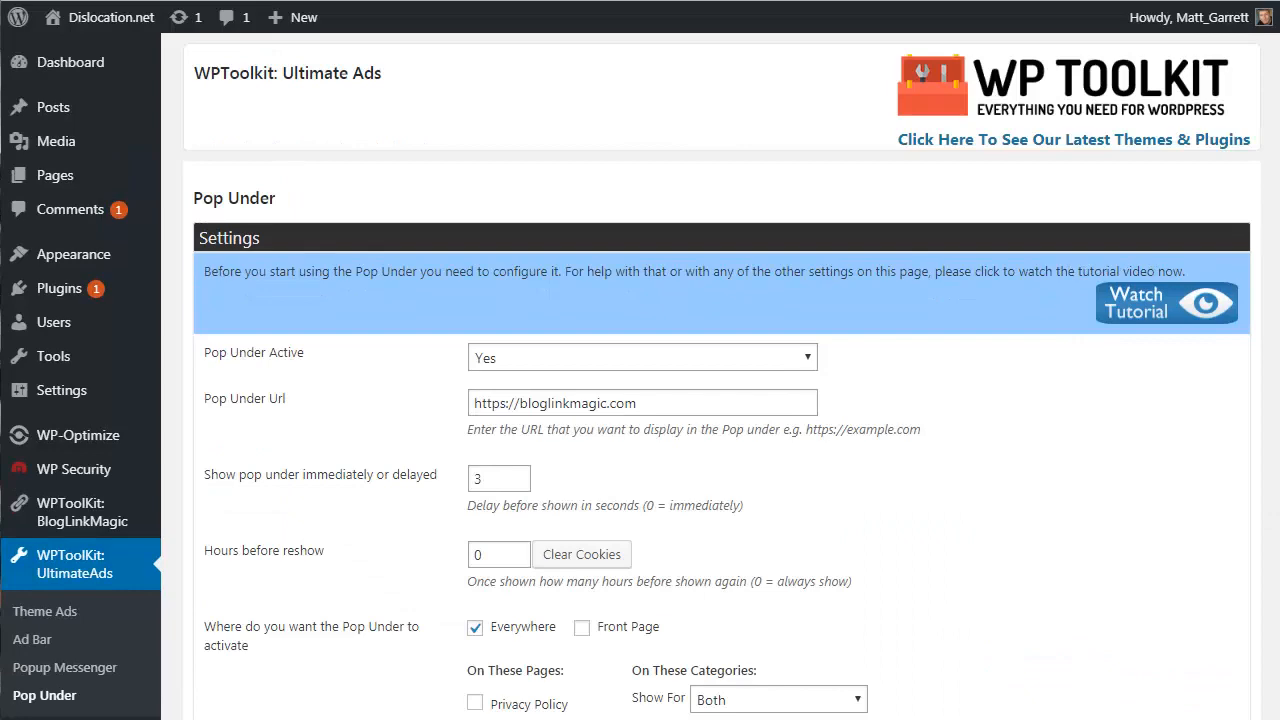
- Review the Pop Under settings, including the activation choices, URL, delay, reshow hours and display locations
{"action": "scroll", "coordinate": [640, 400], "scroll_direction": "down", "scroll_amount": 3}
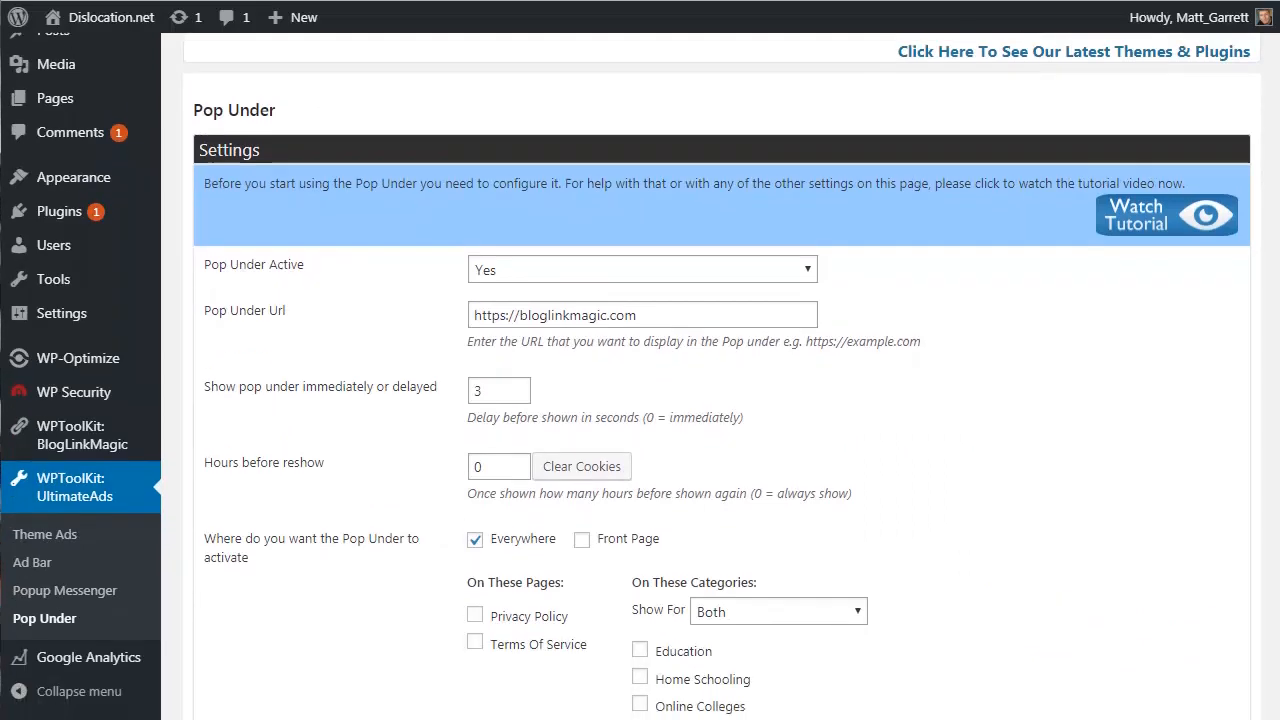
{"action": "scroll", "coordinate": [640, 400], "scroll_direction": "down", "scroll_amount": 1}
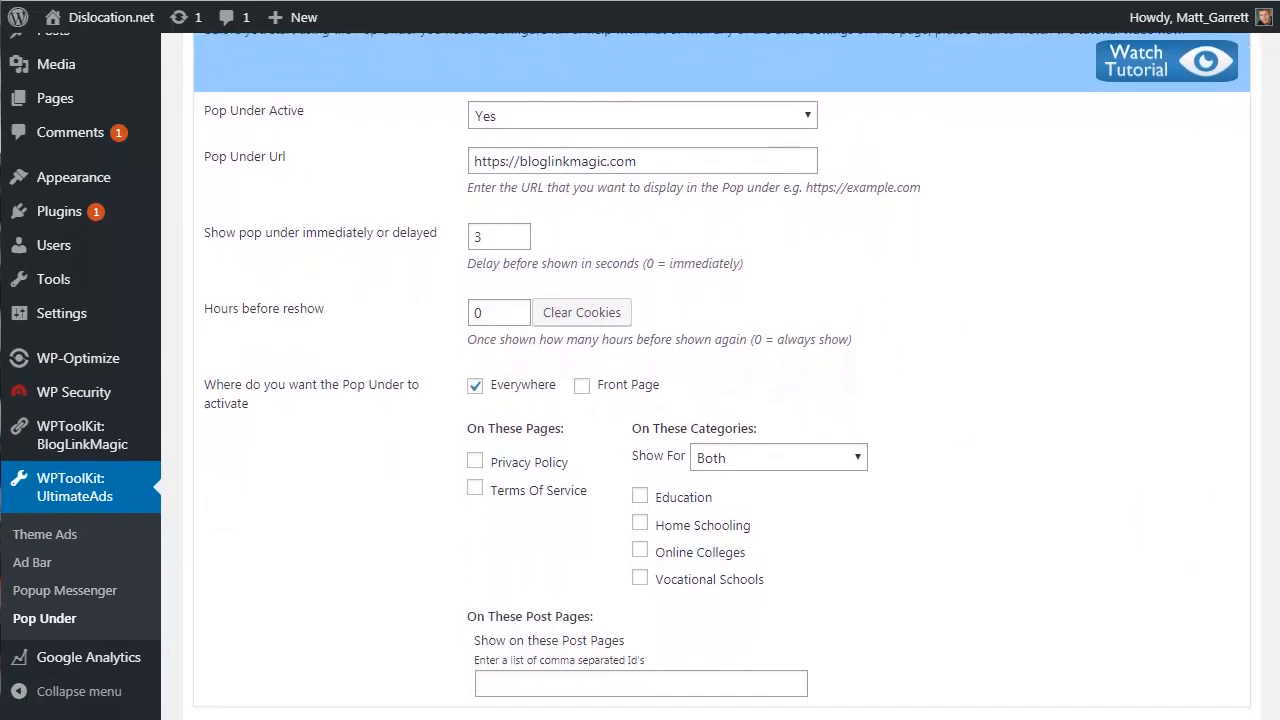
{"action": "scroll", "coordinate": [640, 400], "scroll_direction": "down", "scroll_amount": 1}
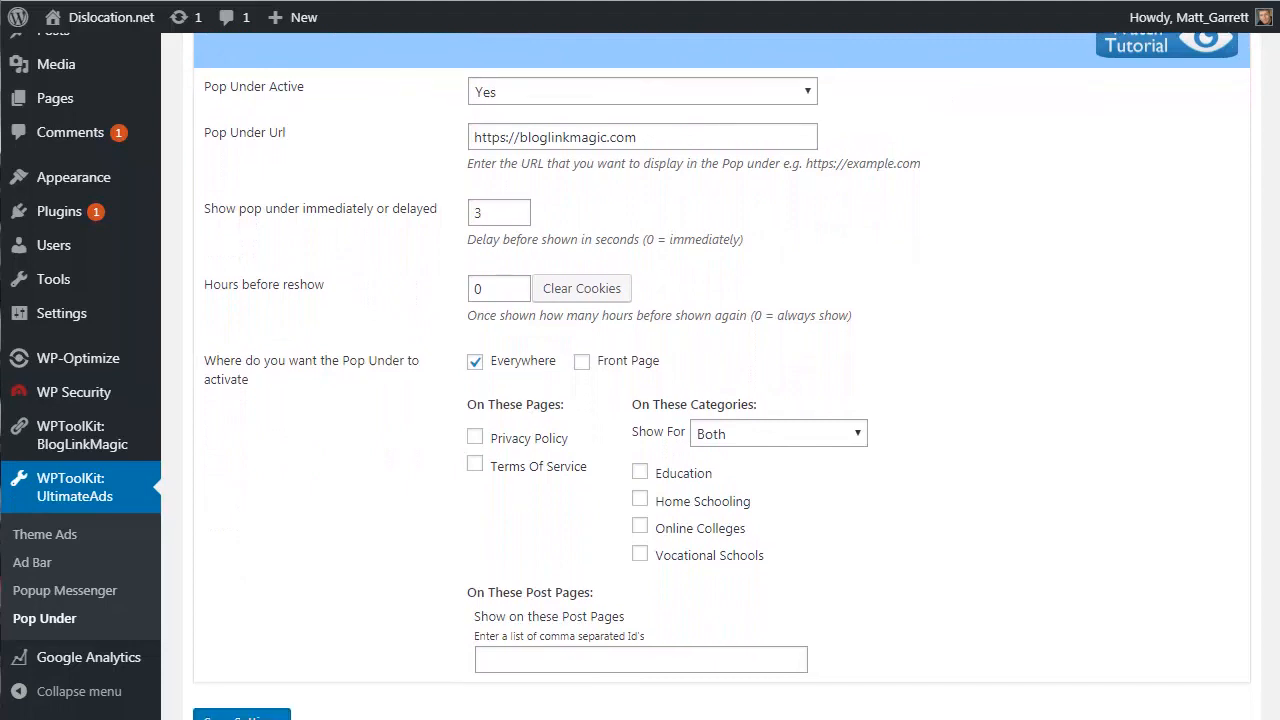
{"action": "scroll", "coordinate": [640, 400], "scroll_direction": "down", "scroll_amount": 1}
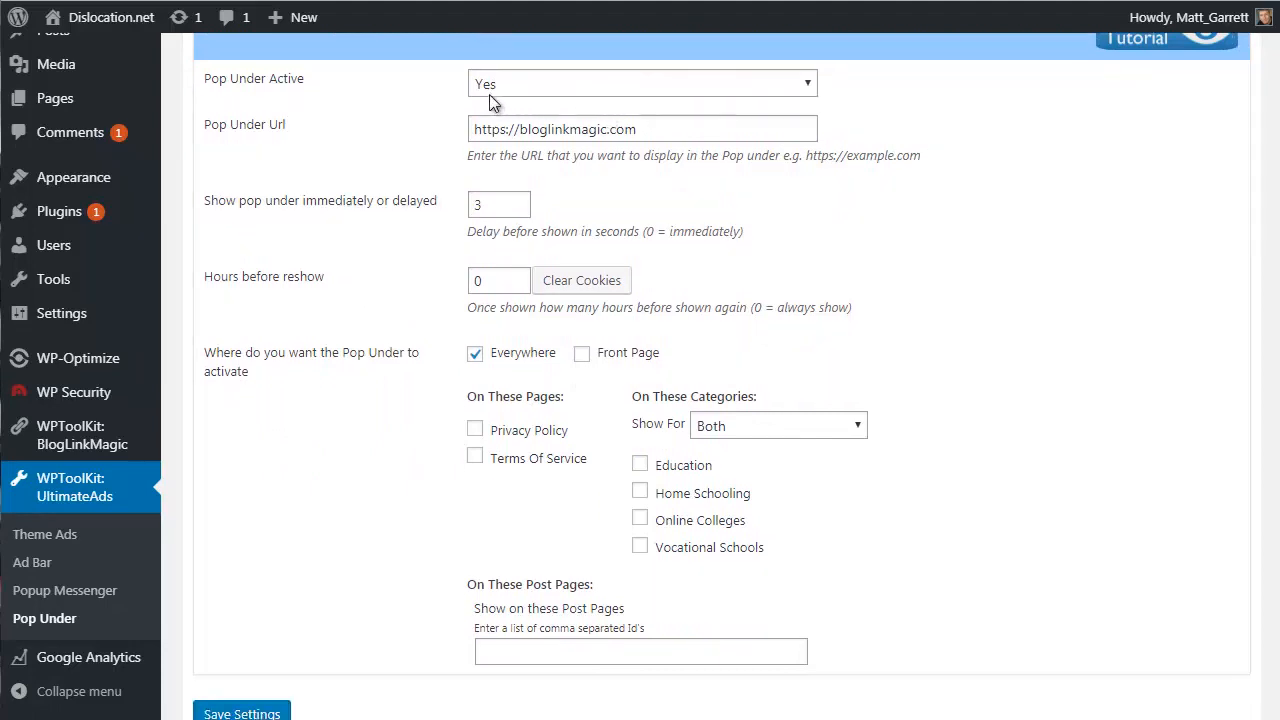
{"action": "left_click", "coordinate": [518, 82]}
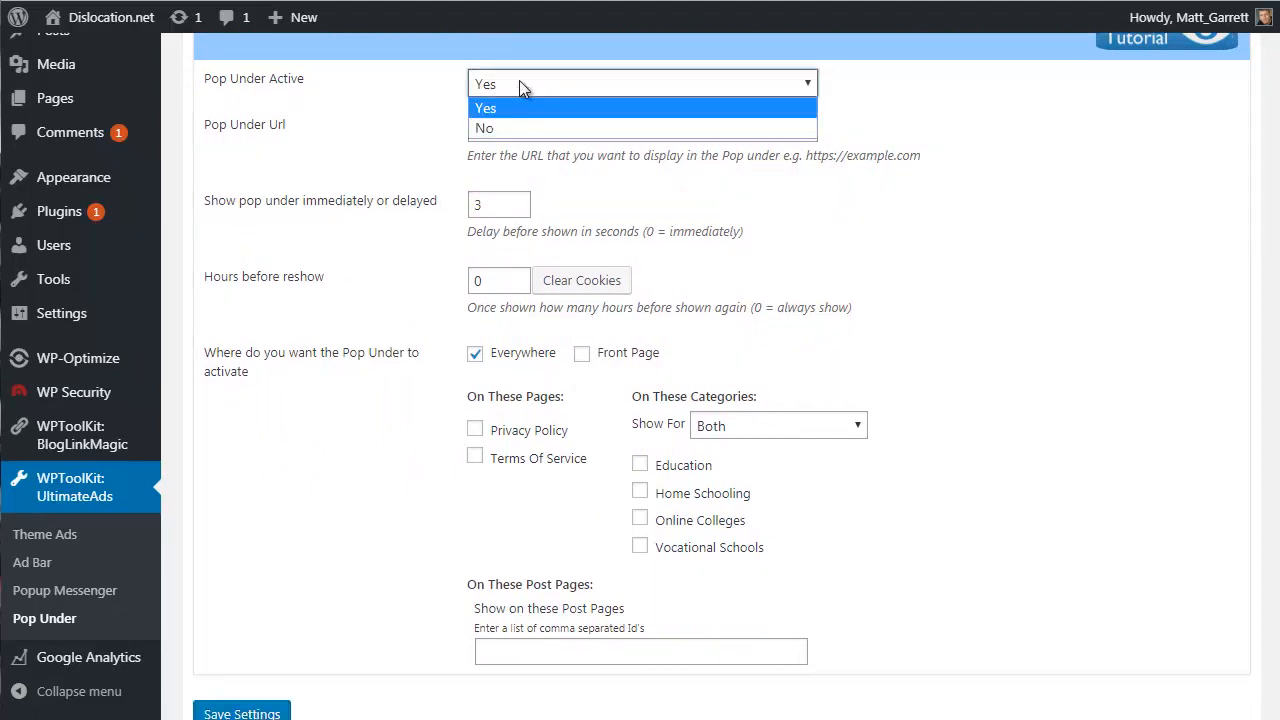
{"action": "left_click", "coordinate": [405, 84]}
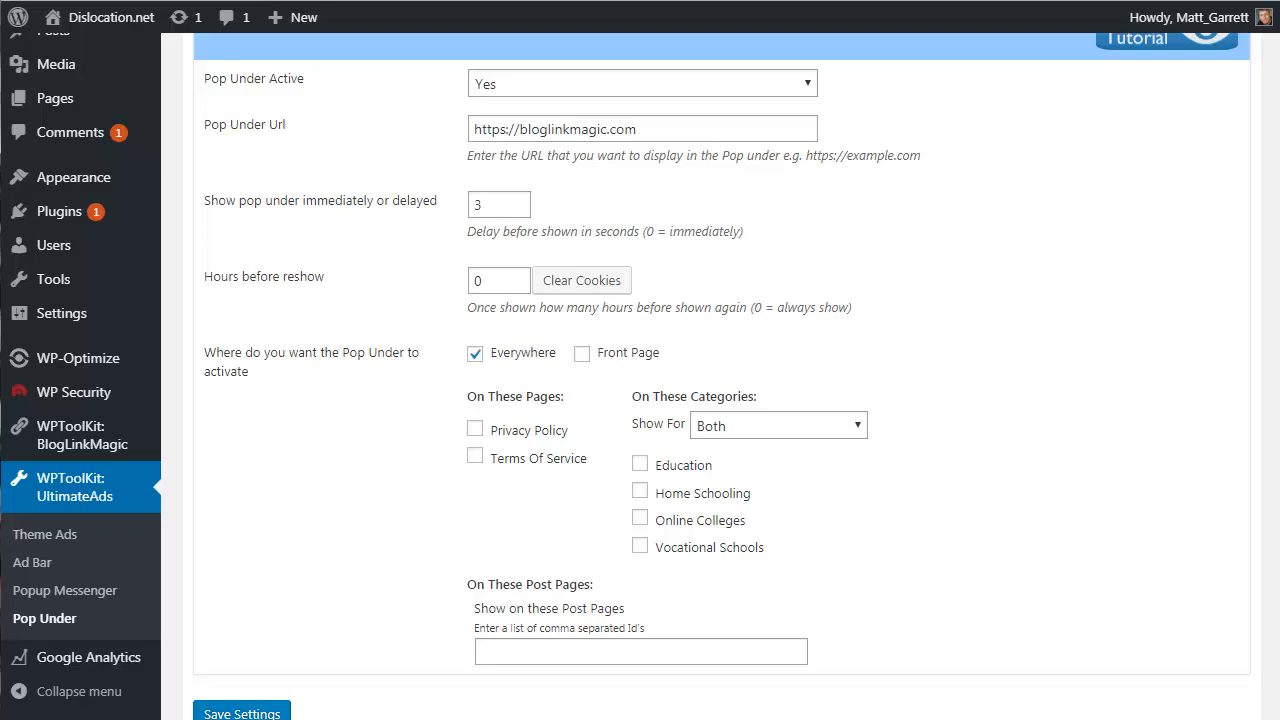
{"action": "scroll", "coordinate": [640, 376], "scroll_direction": "up", "scroll_amount": 5}
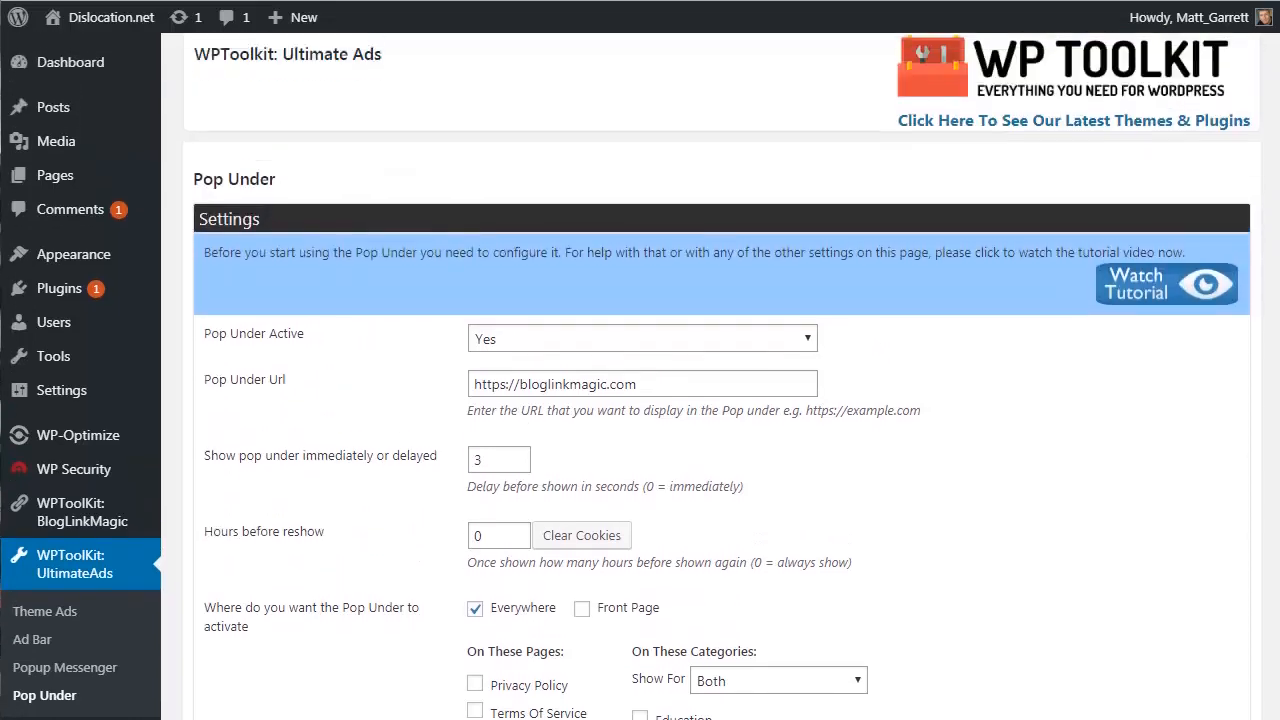